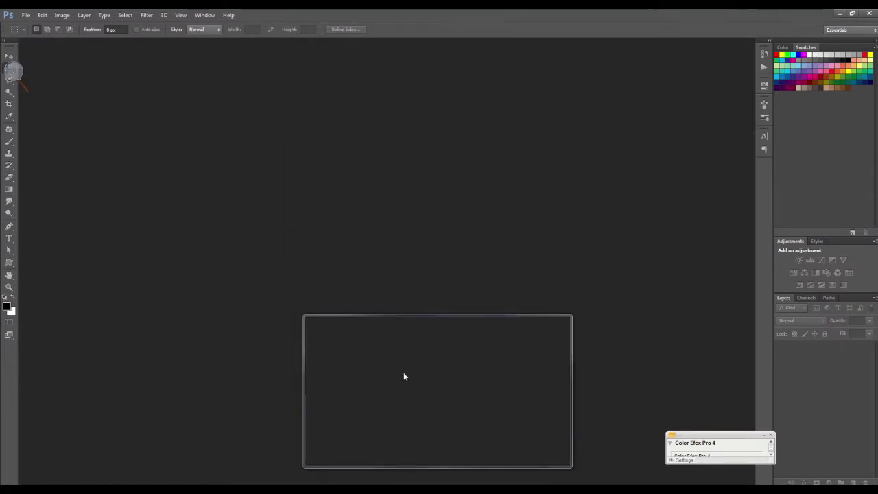
# Step: Select the Move tool at the top of the Tools panel
pyautogui.rightClick(216, 489)
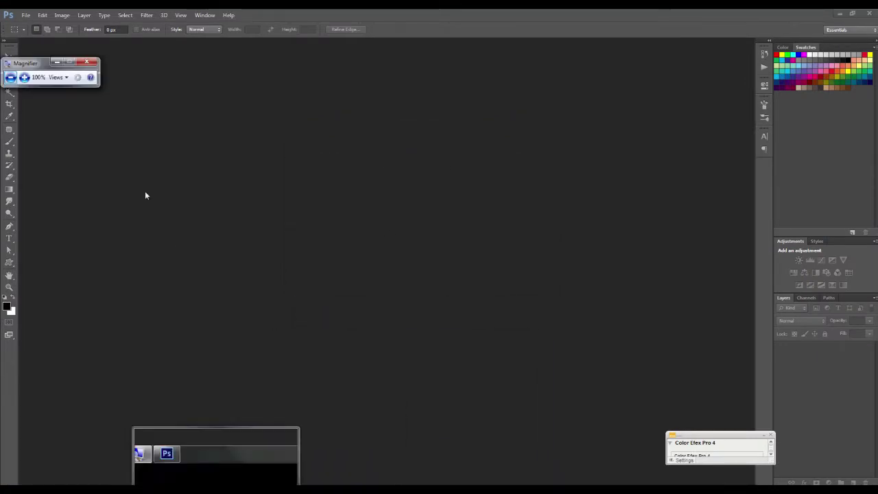
pyautogui.click(8, 56)
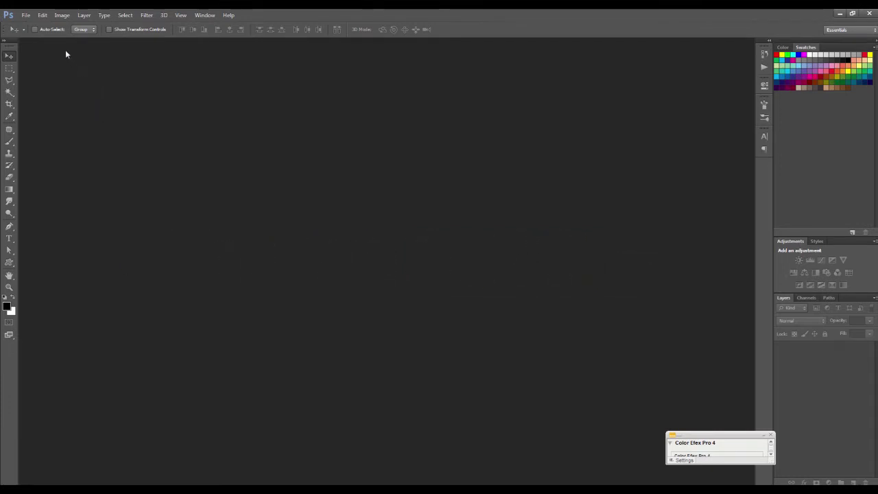
# Step: Open the Edit menu and zoom the screen magnifier in on the Preferences submenu
pyautogui.click(43, 16)
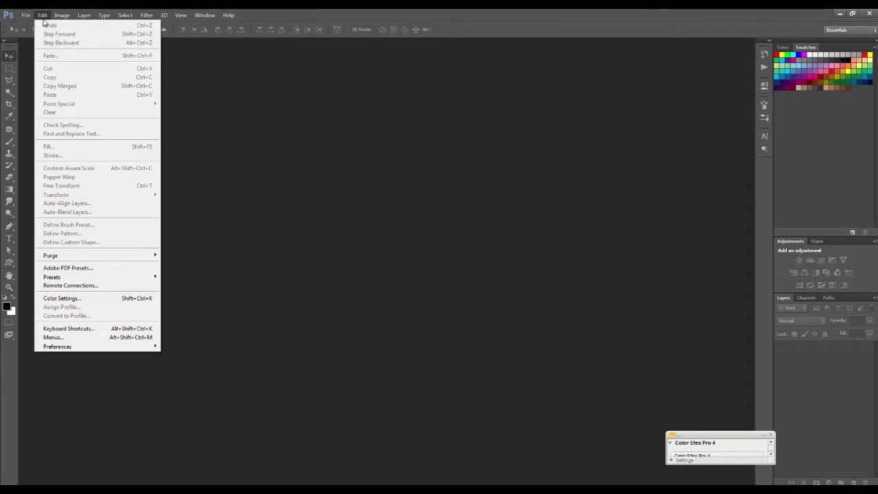
pyautogui.press('super+plus')
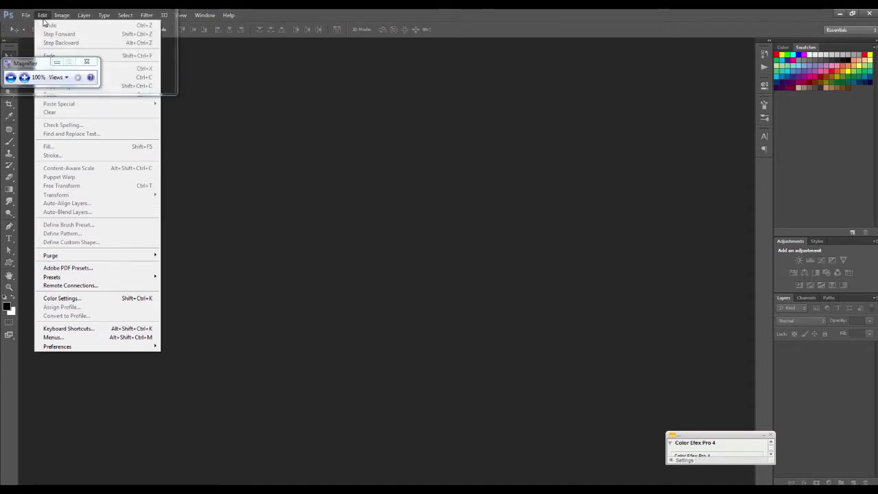
pyautogui.press('super+plus')
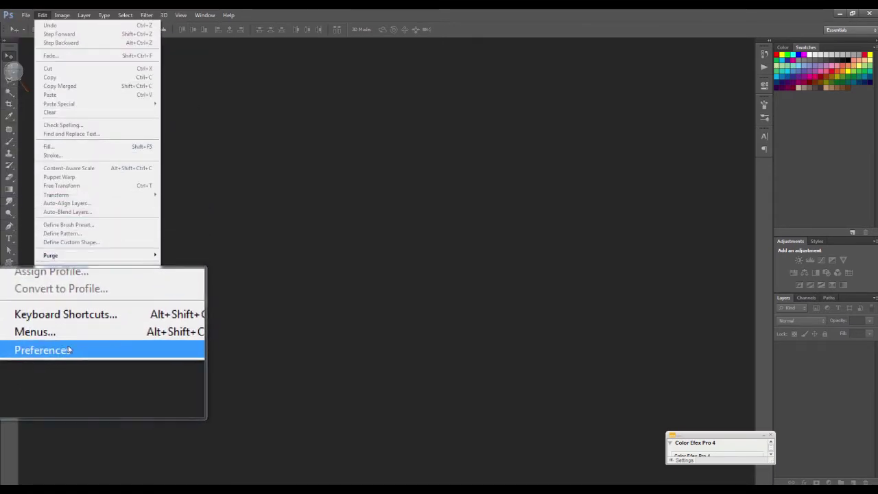
pyautogui.moveTo(57, 347)
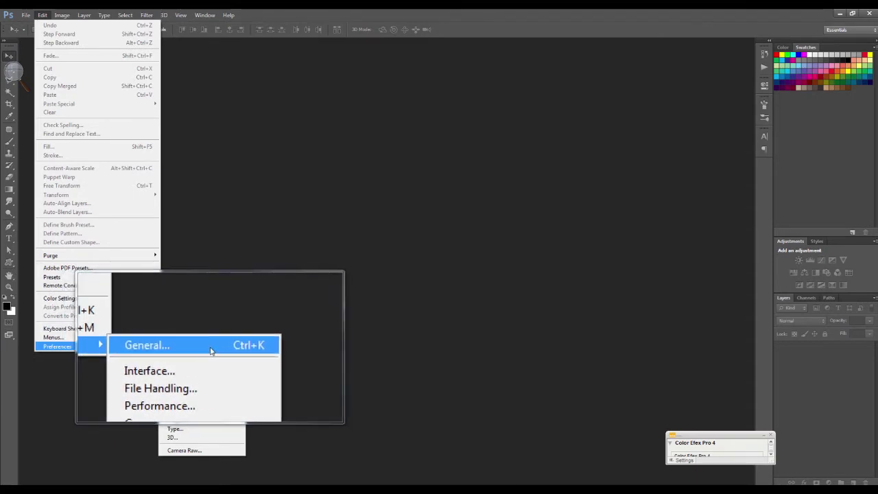
# Step: Open General preferences, then view the Performance page showing 8684 MB (59%) memory use
pyautogui.click(210, 349)
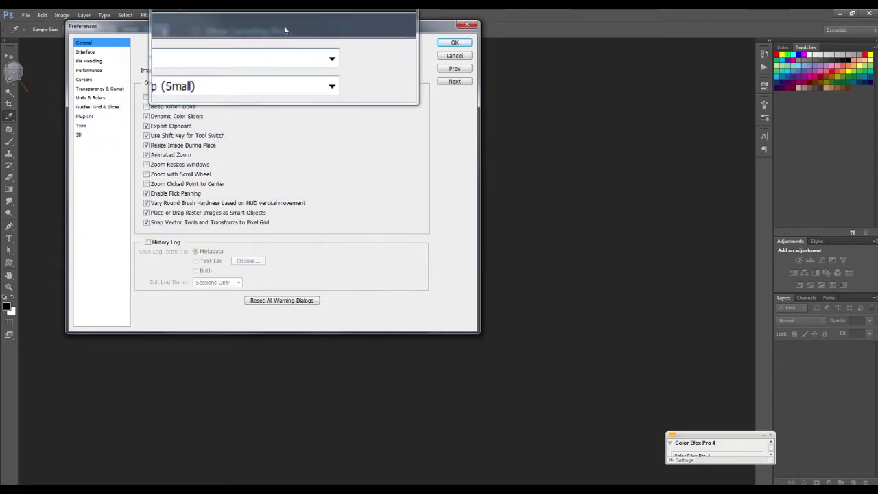
pyautogui.moveTo(284, 26); pyautogui.dragTo(302, 50)
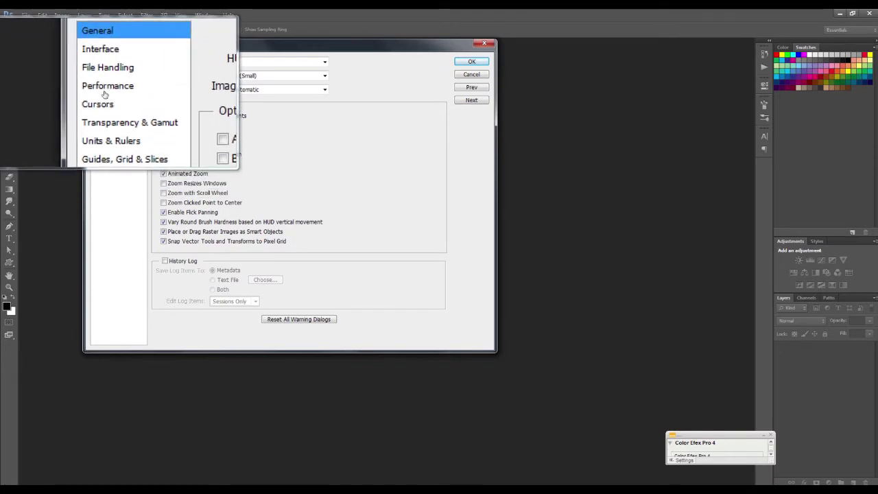
pyautogui.click(106, 97)
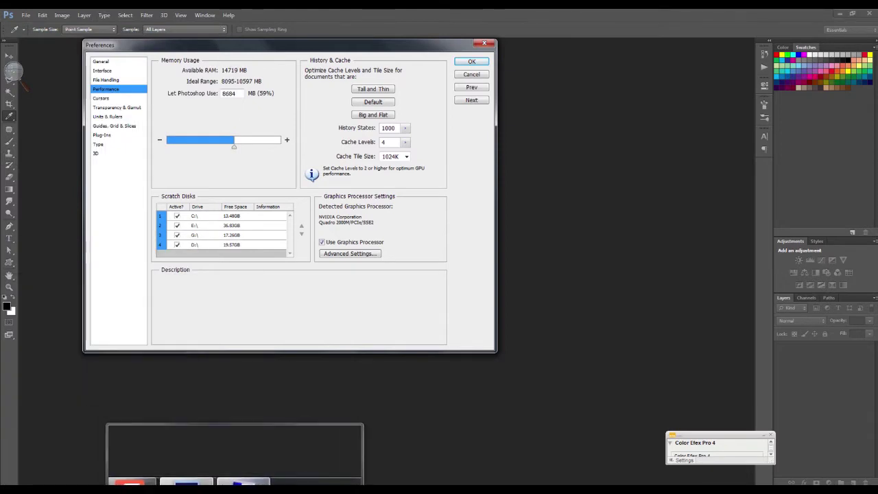
# Step: Close the screen magnifier and re-enable the C:, D: and G: scratch disks
pyautogui.rightClick(237, 488)
pyautogui.click(240, 474)
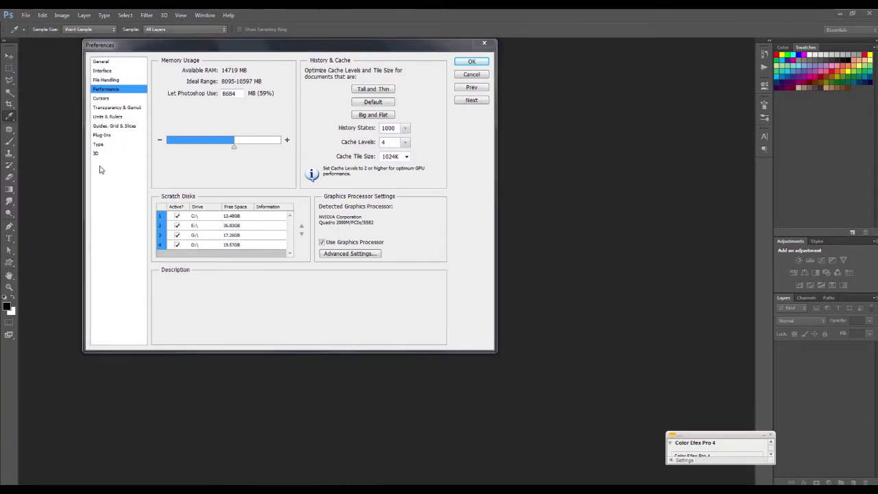
pyautogui.click(176, 234)
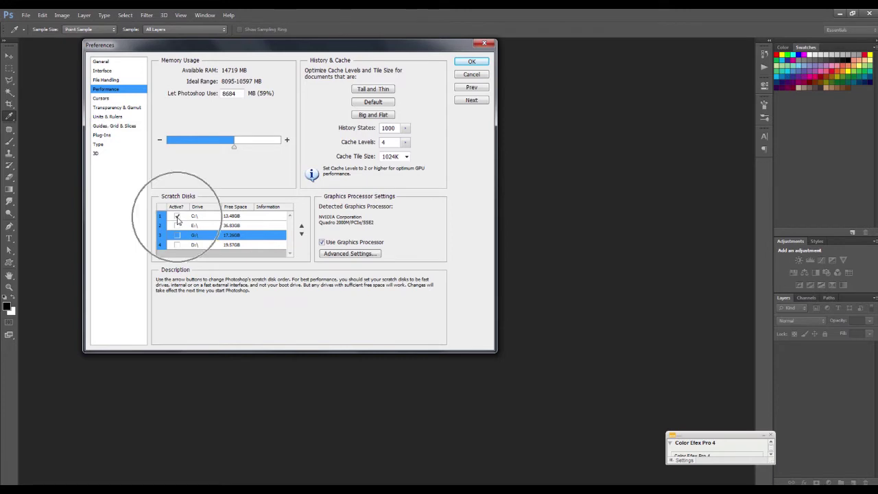
pyautogui.click(177, 244)
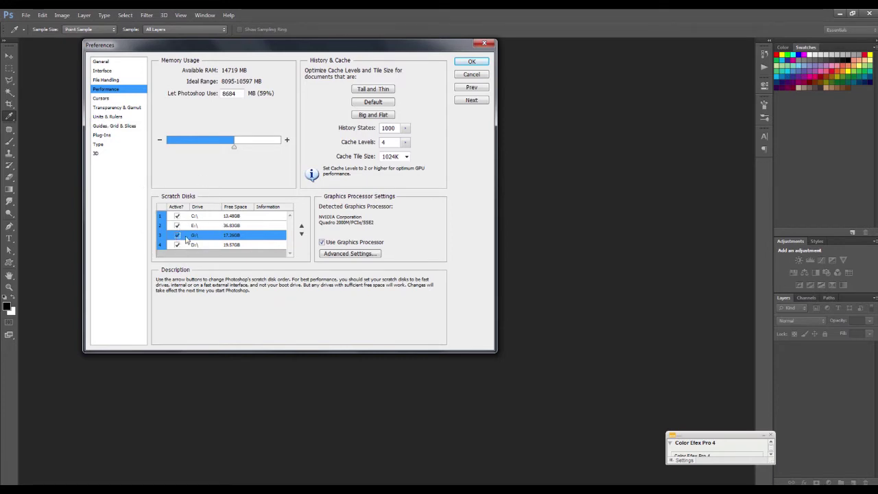
pyautogui.click(248, 216)
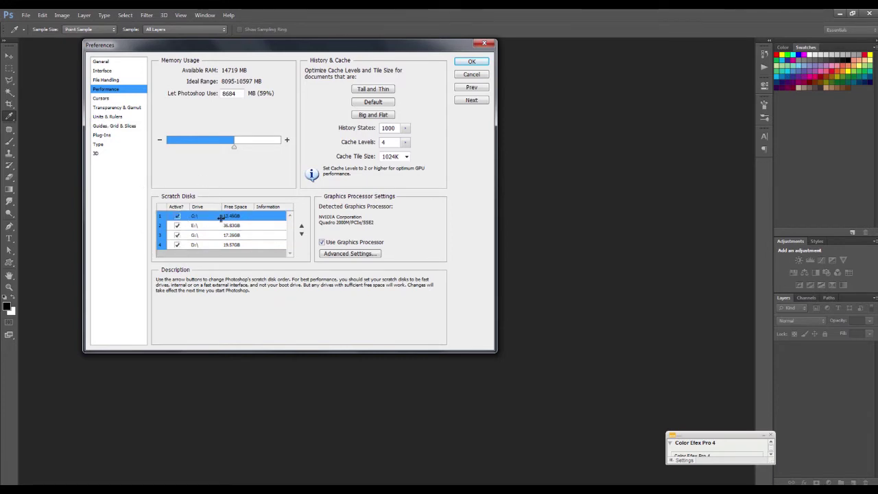
pyautogui.moveTo(391, 129)
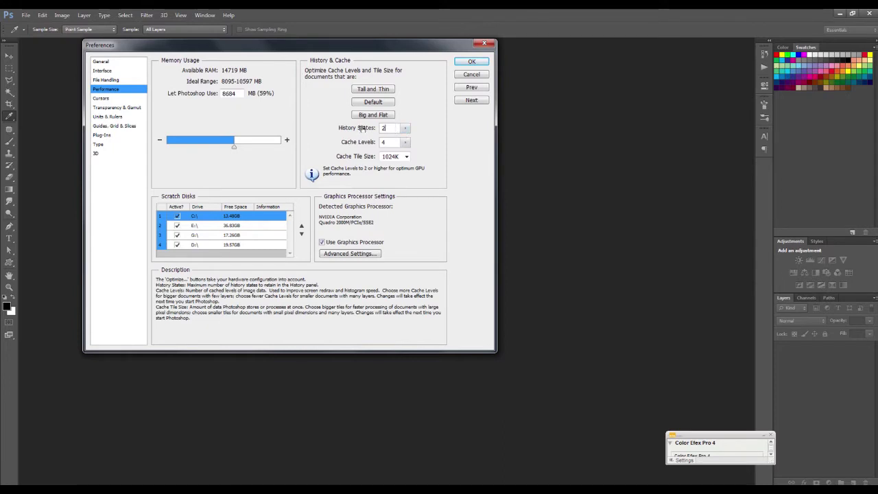
# Step: Set History States to 1000 and confirm the preferences
pyautogui.click(405, 129)
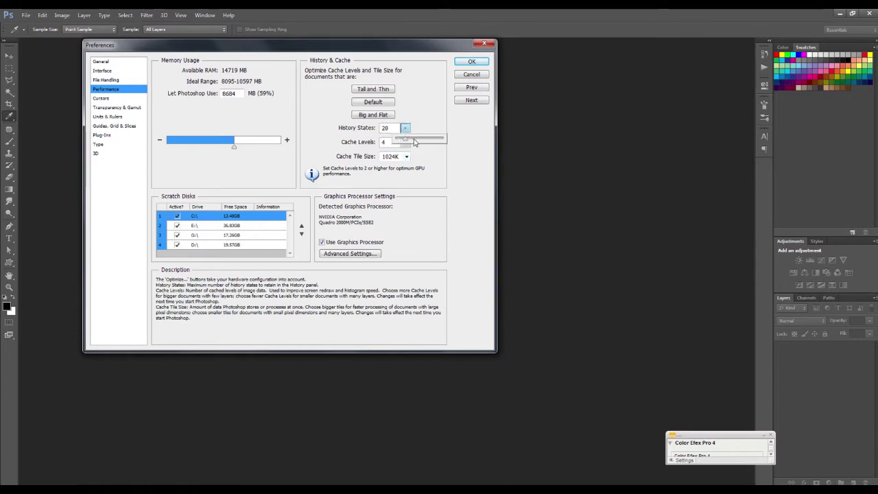
pyautogui.moveTo(406, 142); pyautogui.dragTo(476, 144)
pyautogui.click(472, 63)
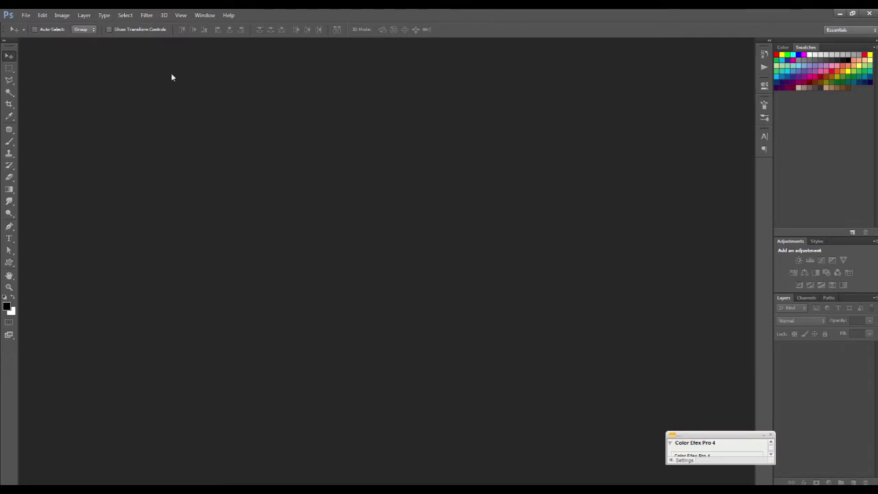
pyautogui.click(42, 15)
pyautogui.click(183, 347)
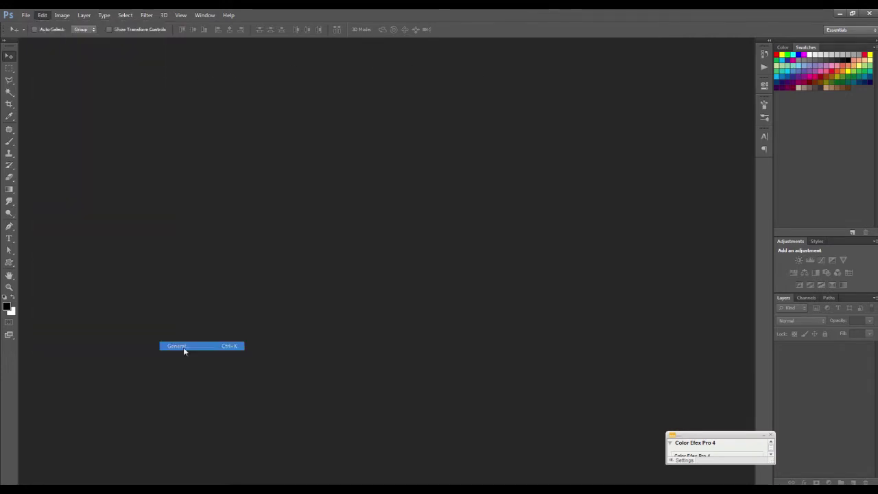
pyautogui.moveTo(370, 45); pyautogui.dragTo(384, 50)
pyautogui.click(119, 94)
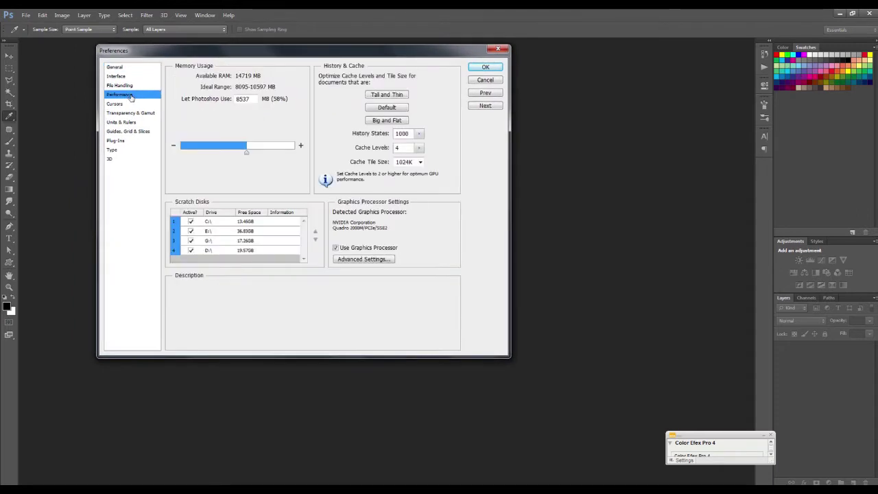
pyautogui.moveTo(221, 57); pyautogui.dragTo(223, 63)
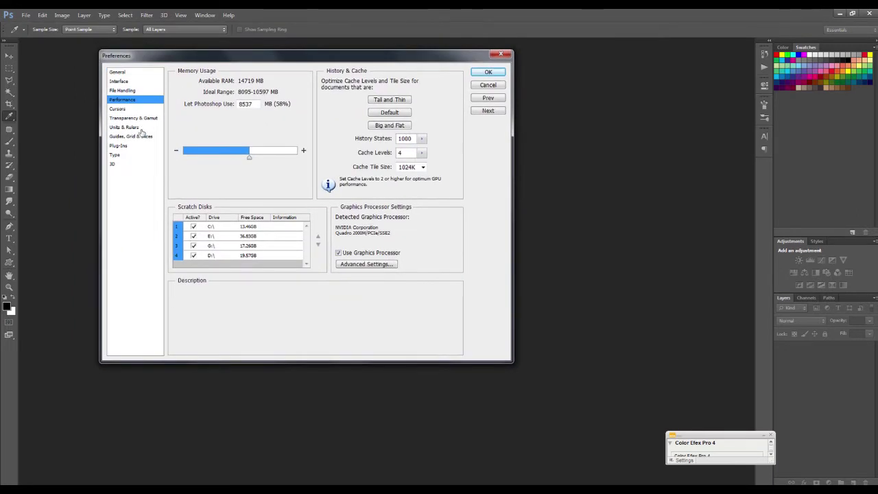
pyautogui.click(130, 128)
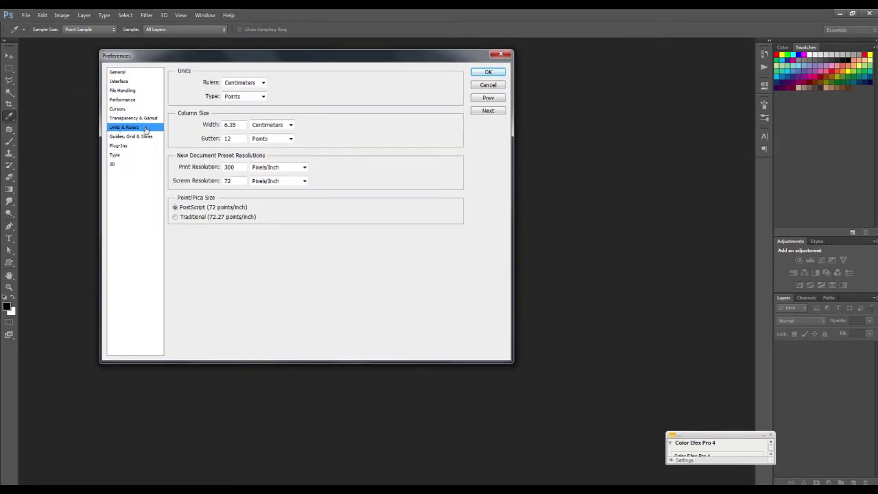
pyautogui.click(239, 84)
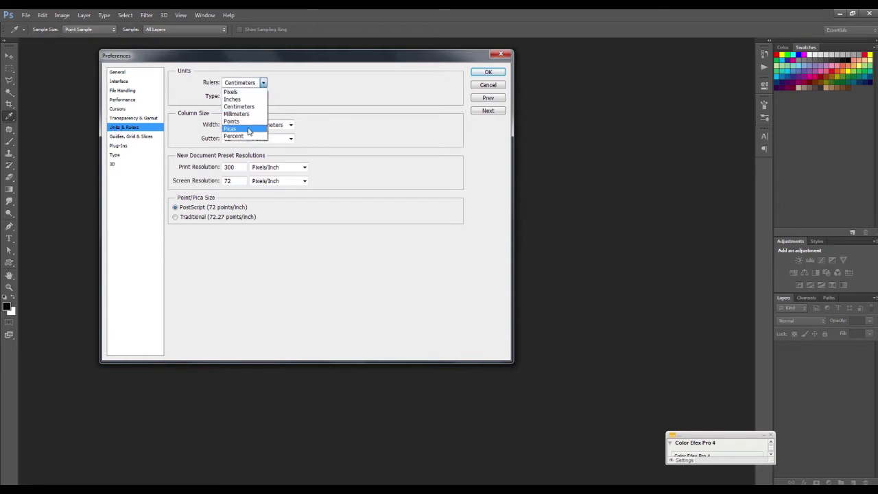
pyautogui.click(241, 94)
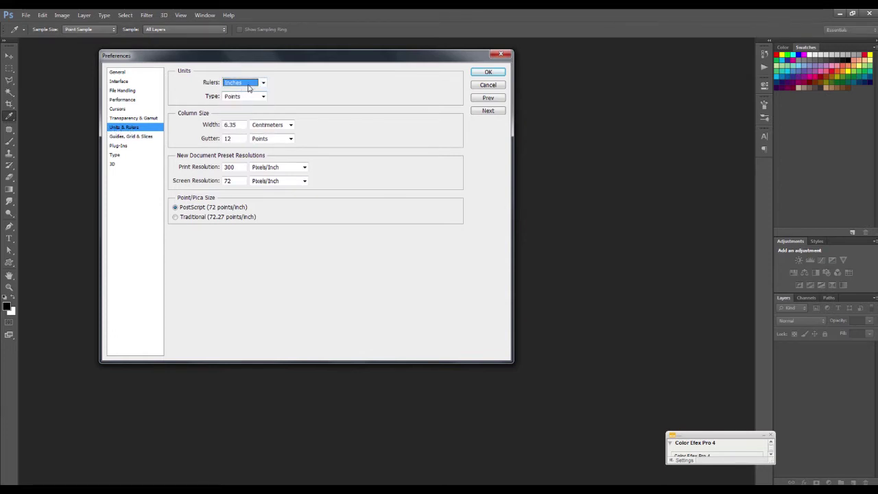
pyautogui.click(249, 85)
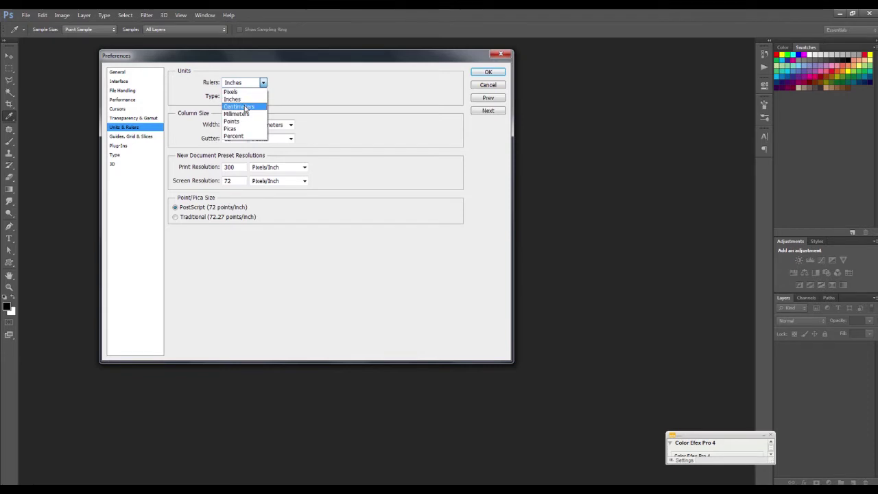
pyautogui.click(245, 107)
pyautogui.click(248, 86)
pyautogui.click(240, 113)
pyautogui.click(251, 83)
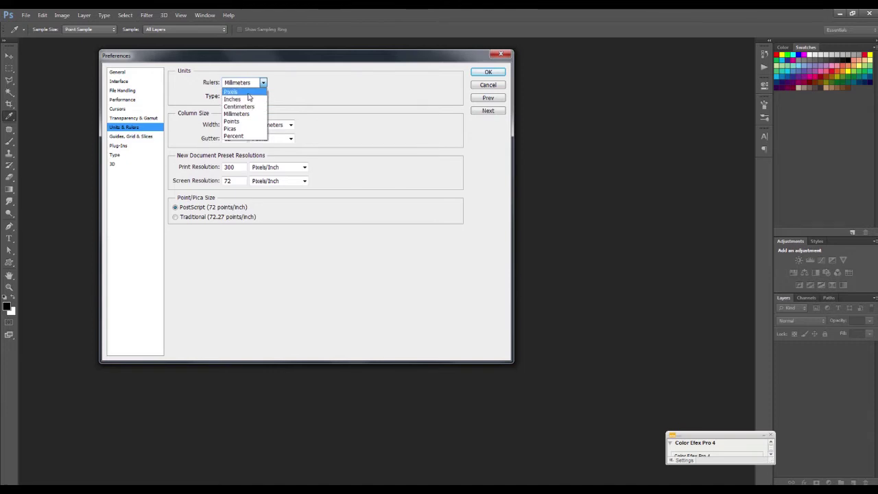
pyautogui.click(251, 107)
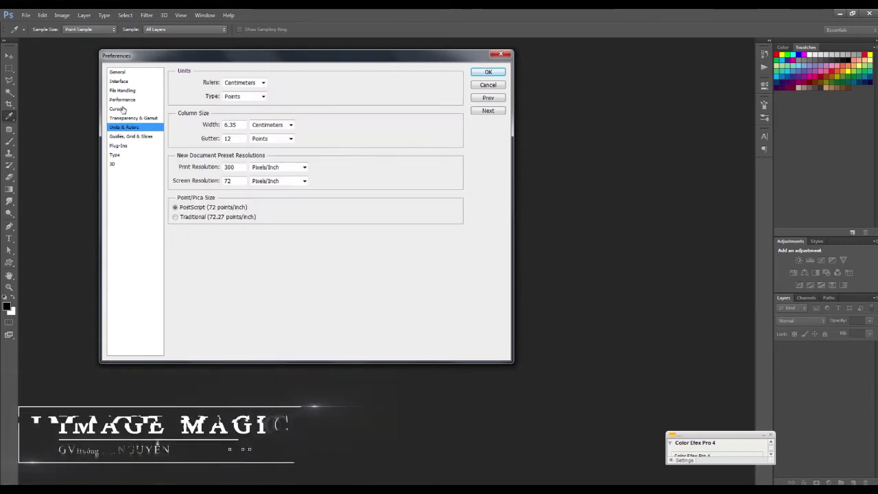
pyautogui.click(482, 73)
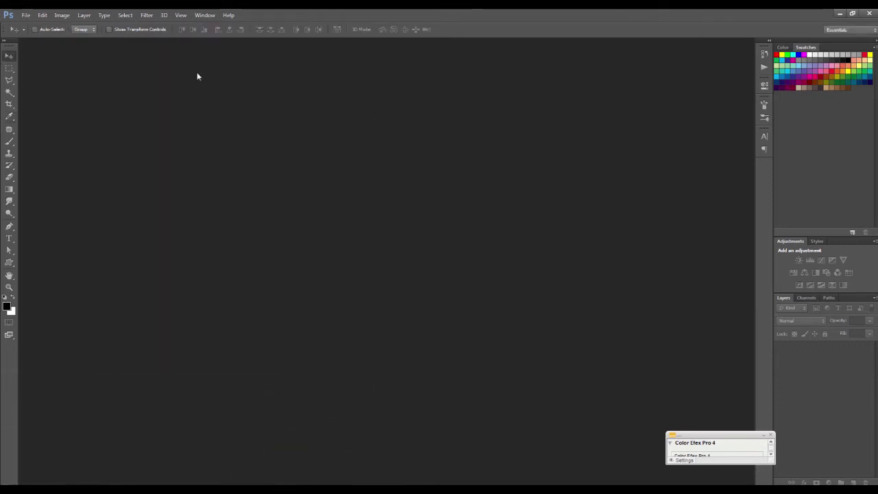
# Step: Reset the Essentials workspace, then switch to the New in CS6 workspace
pyautogui.click(205, 15)
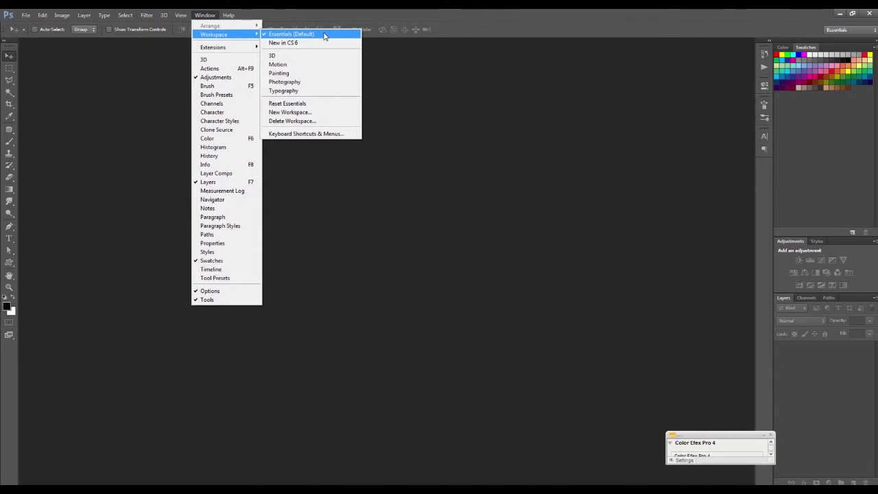
pyautogui.moveTo(214, 35)
pyautogui.click(325, 34)
pyautogui.click(209, 16)
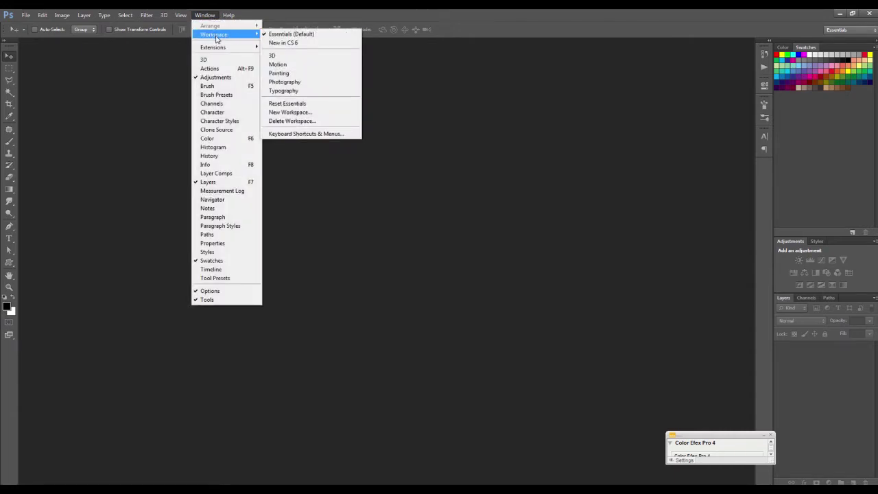
pyautogui.click(308, 103)
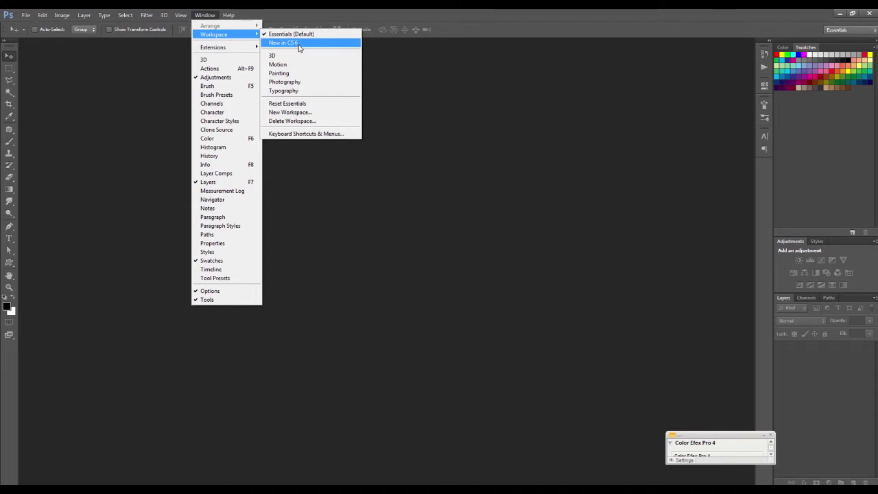
pyautogui.click(299, 43)
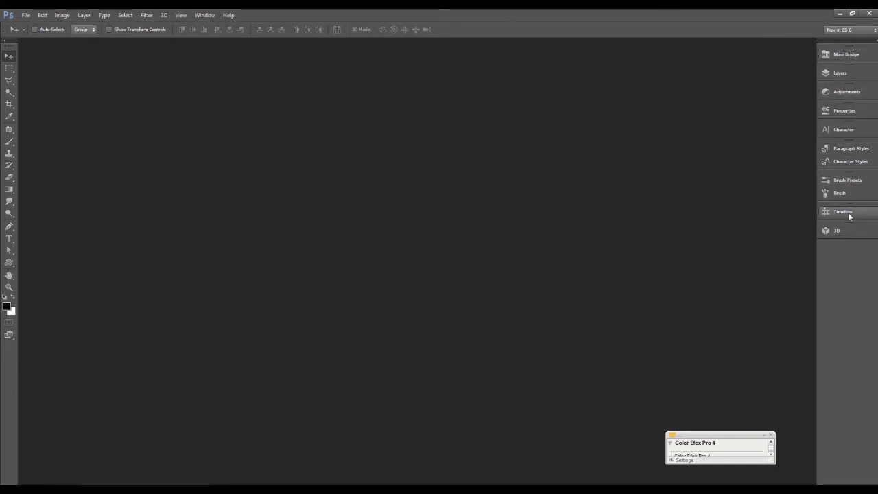
# Step: Expand the Layers, Adjustments and Mini Bridge panels, then close Mini Bridge
pyautogui.click(840, 73)
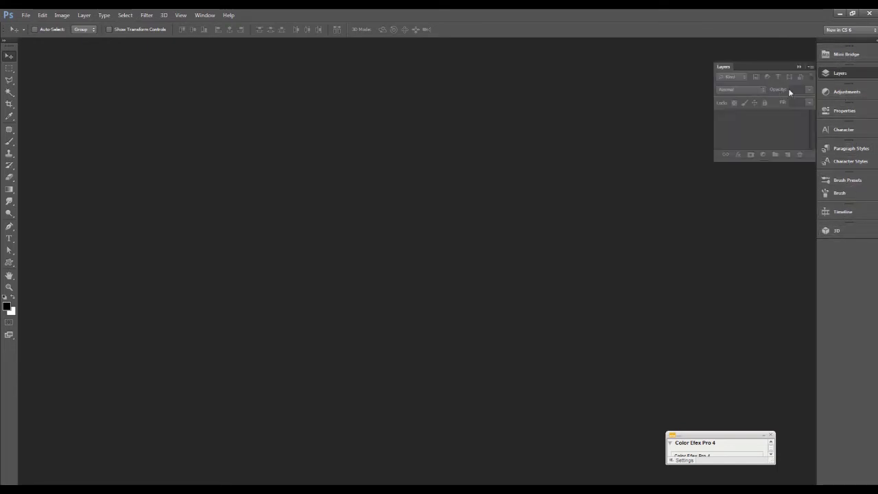
pyautogui.click(845, 91)
pyautogui.click(845, 54)
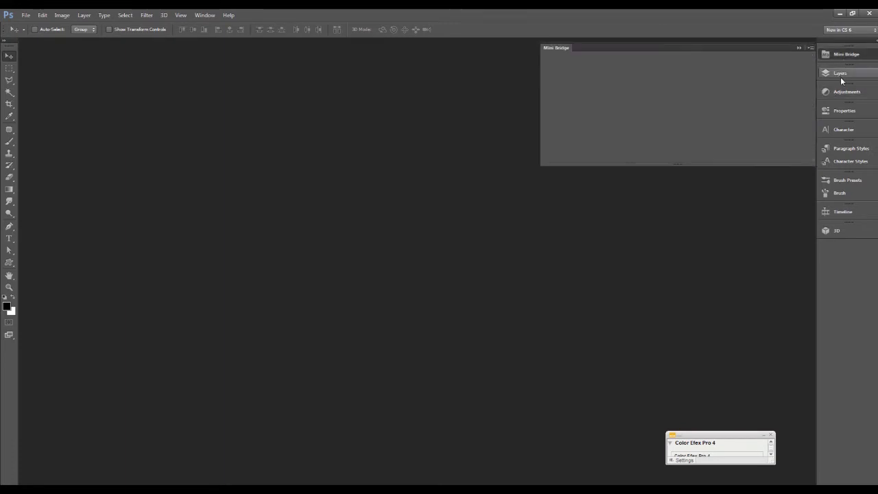
pyautogui.click(841, 57)
# Step: Return to the Essentials workspace and widen the panel column
pyautogui.click(204, 15)
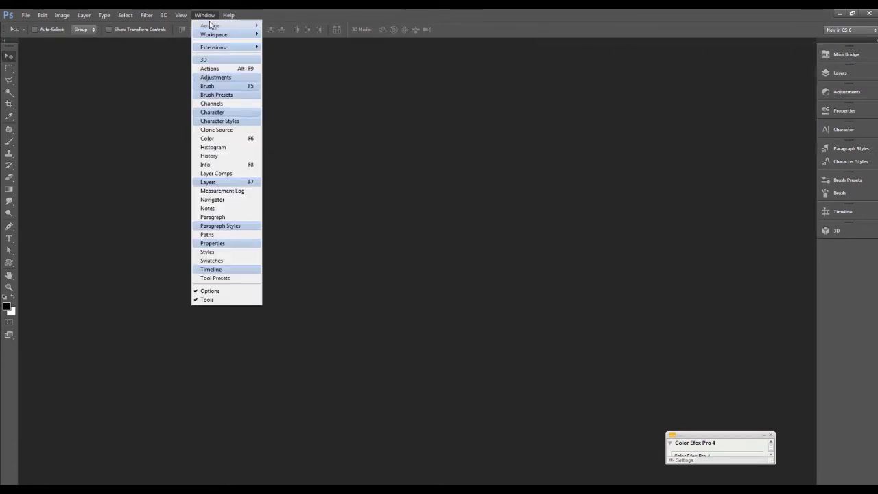
pyautogui.moveTo(214, 34)
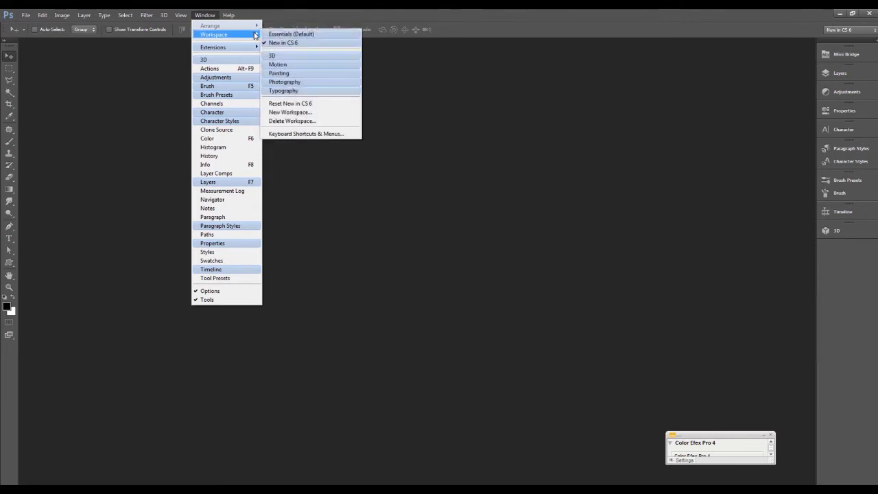
pyautogui.click(295, 35)
pyautogui.click(205, 15)
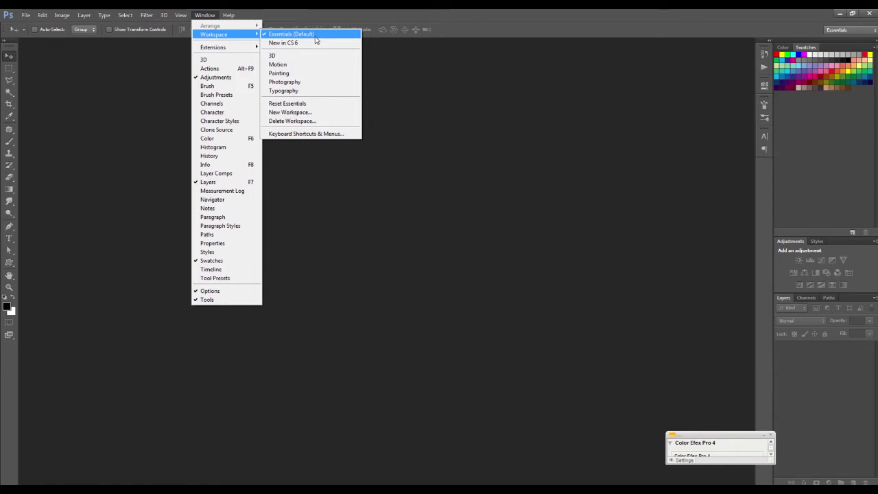
pyautogui.click(315, 36)
pyautogui.moveTo(772, 168); pyautogui.dragTo(697, 169)
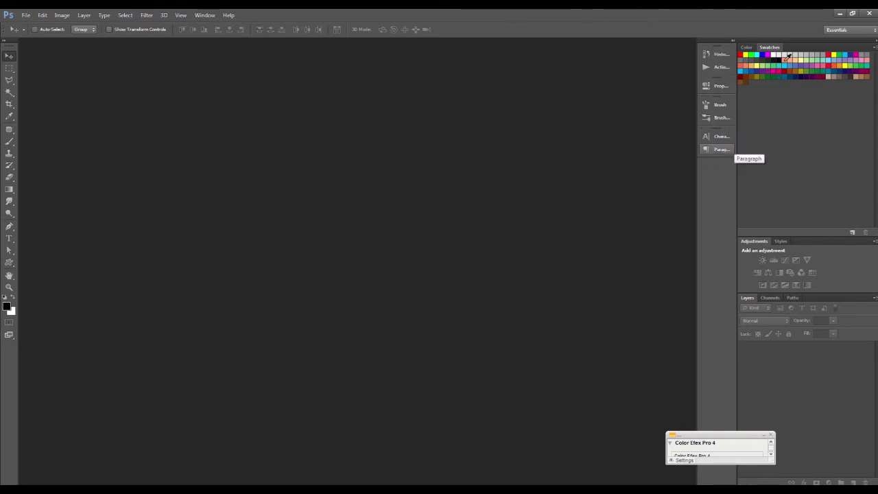
# Step: Shorten the Swatches panel and collapse the panel dock to icons only
pyautogui.click(747, 48)
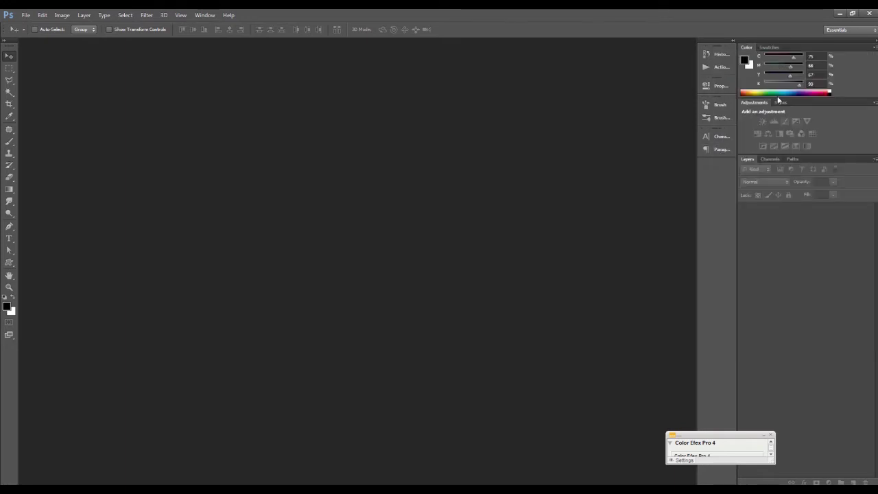
pyautogui.click(769, 47)
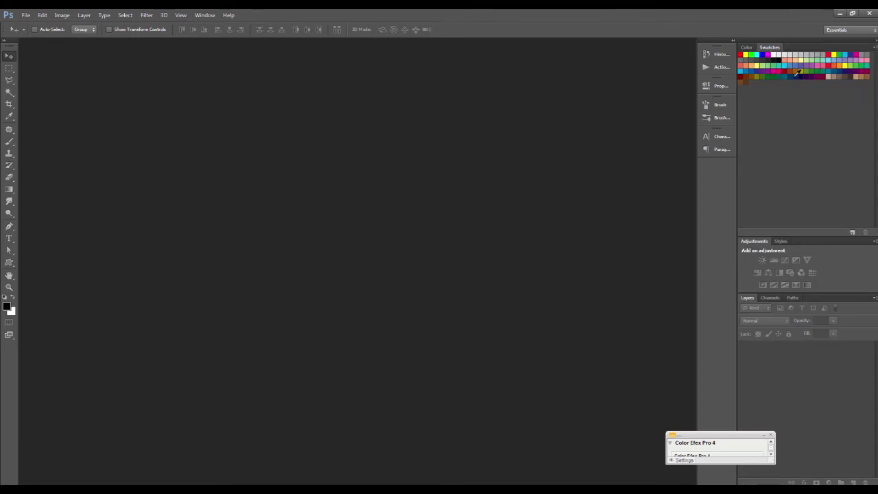
pyautogui.moveTo(788, 236); pyautogui.dragTo(788, 122)
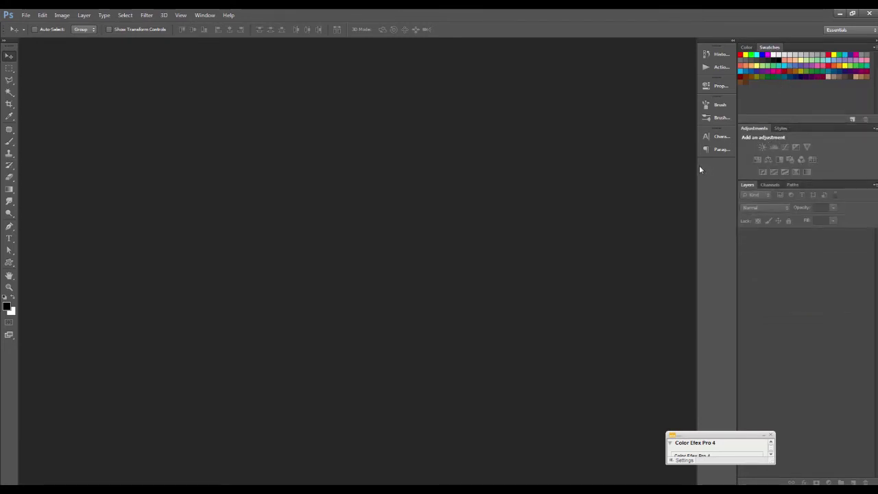
pyautogui.moveTo(699, 164); pyautogui.dragTo(740, 161)
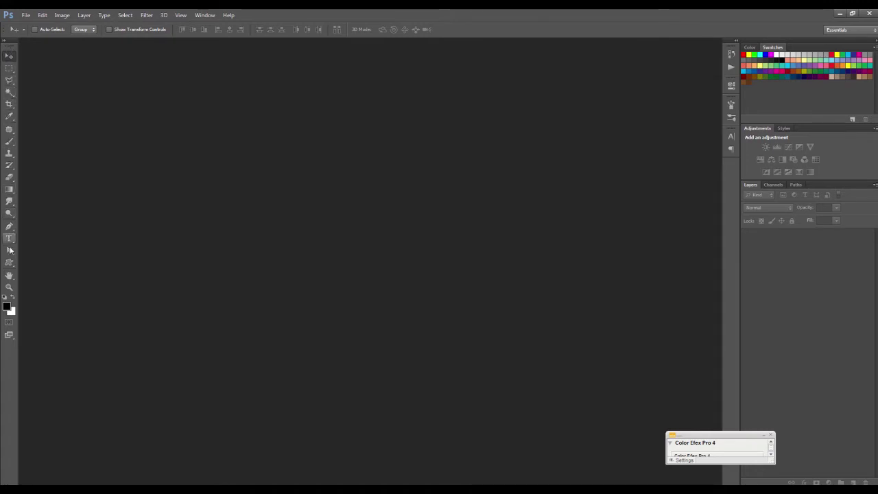
# Step: Keep the Move tool and single-column Tools panel, and move Color Efex Pro 4 aside
pyautogui.click(10, 68)
pyautogui.click(10, 59)
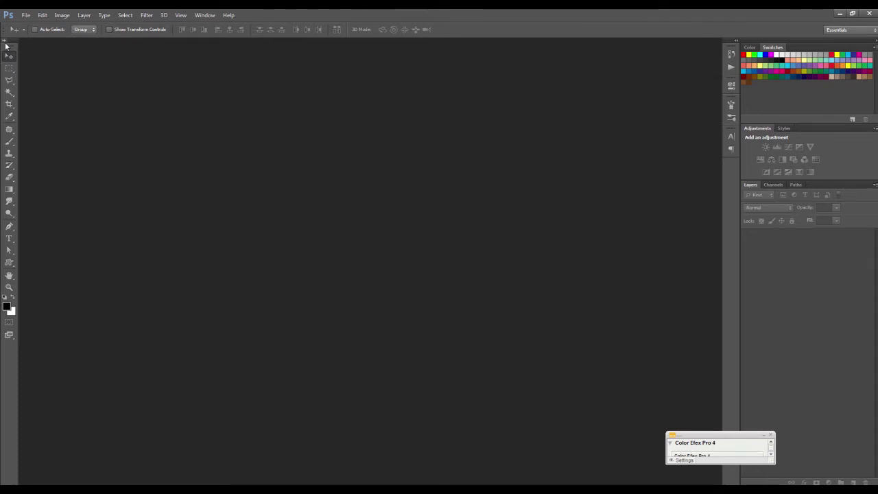
pyautogui.click(5, 42)
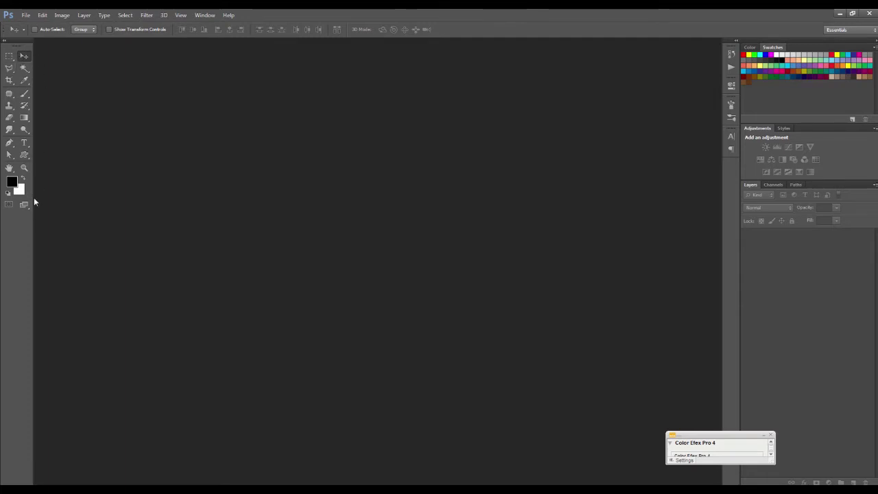
pyautogui.click(4, 43)
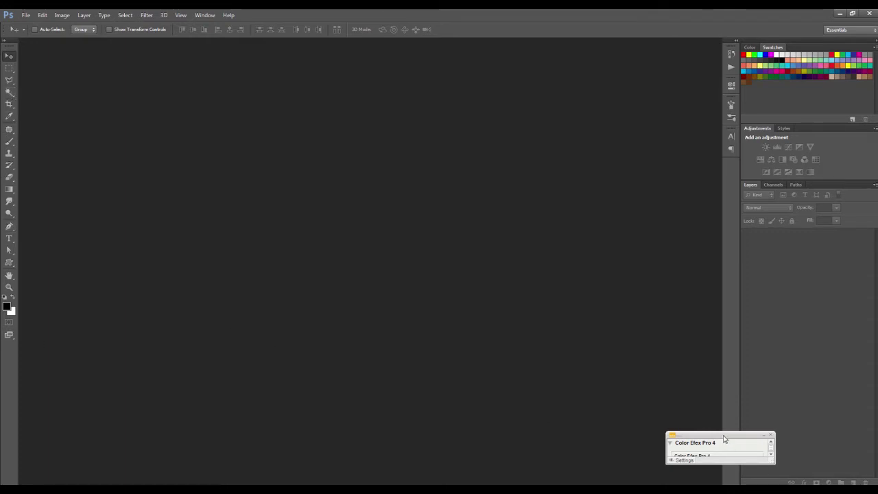
pyautogui.moveTo(720, 434); pyautogui.dragTo(821, 438)
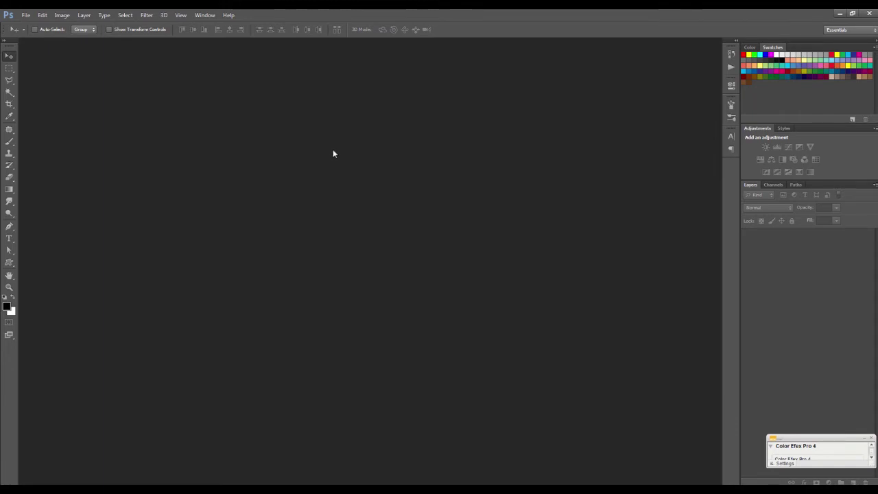
# Step: Start a new document based on the U.S. Paper preset
pyautogui.click(27, 19)
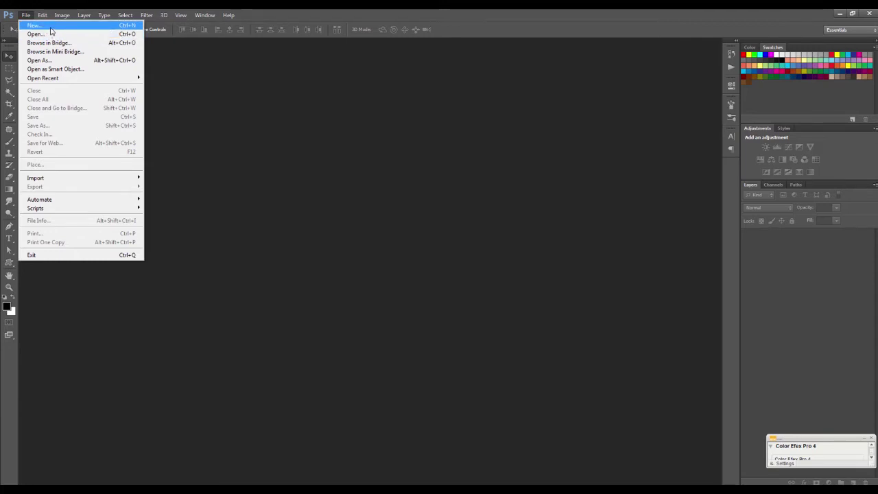
pyautogui.click(59, 26)
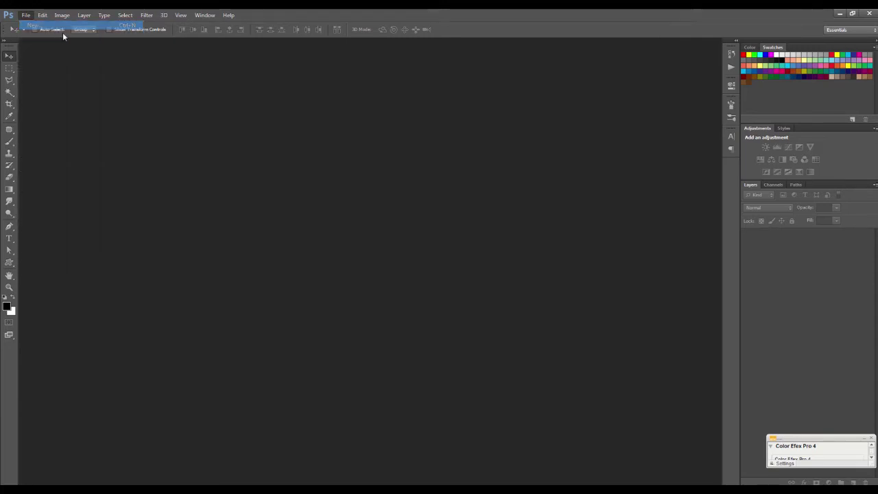
pyautogui.moveTo(274, 58)
pyautogui.mouseDown()
pyautogui.moveTo(375, 91)
pyautogui.moveTo(402, 128)
pyautogui.mouseUp()
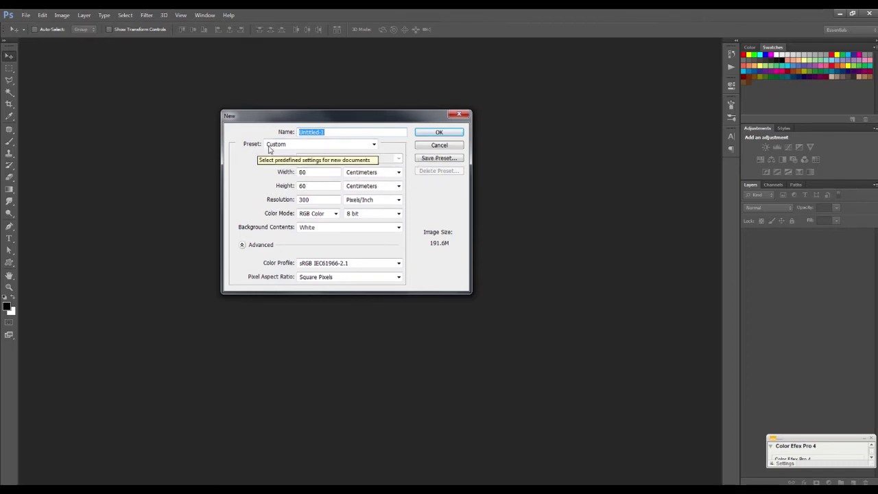
pyautogui.click(299, 147)
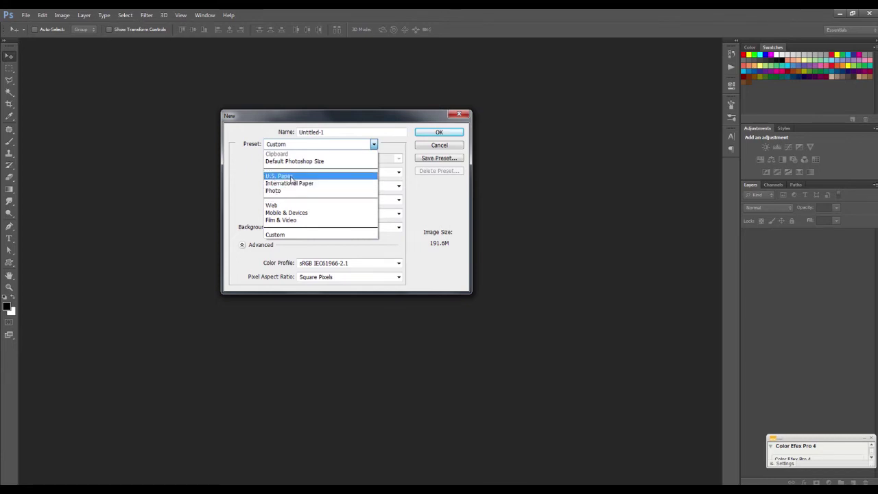
pyautogui.click(291, 177)
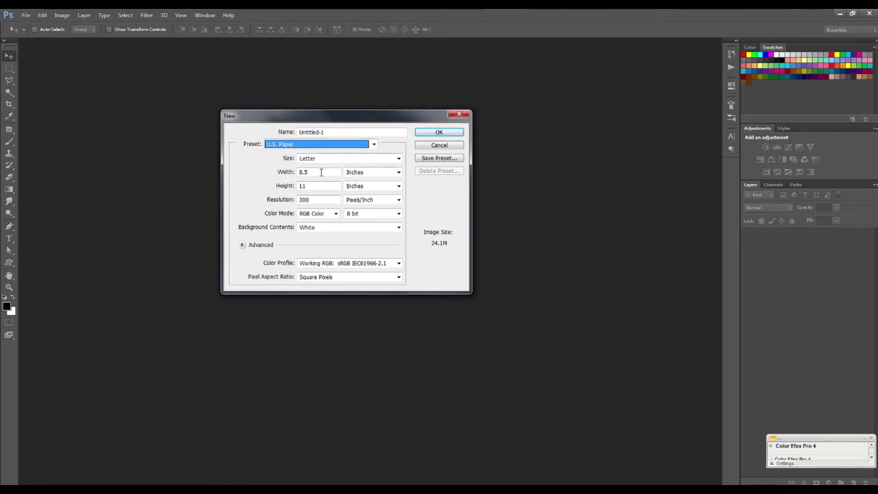
# Step: Change the document width units to Pixels
pyautogui.moveTo(316, 173); pyautogui.dragTo(288, 172)
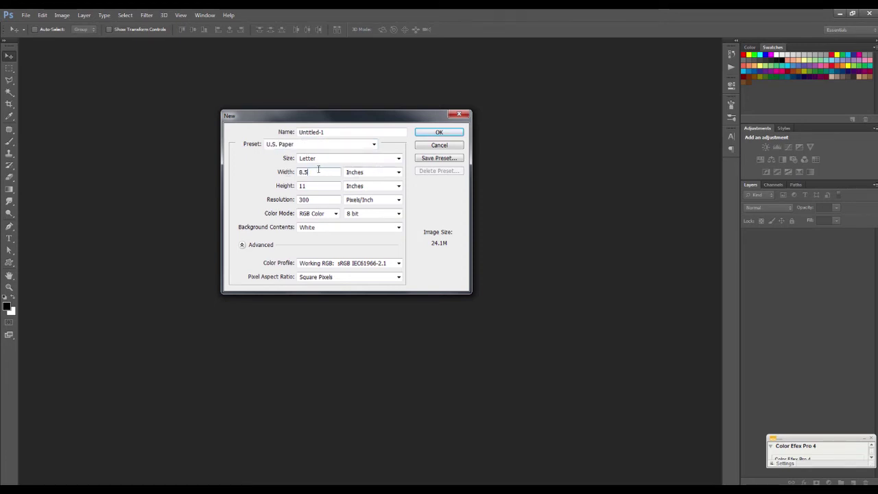
pyautogui.click(339, 172)
pyautogui.click(365, 176)
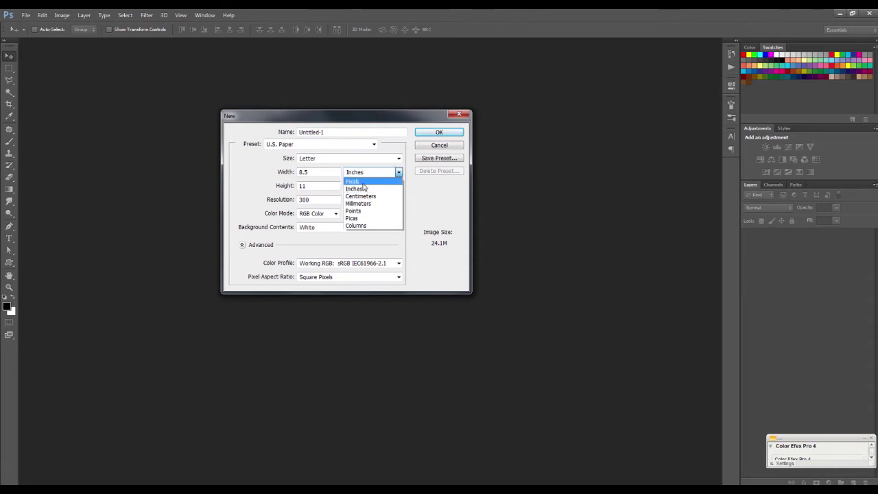
pyautogui.click(366, 181)
pyautogui.click(367, 177)
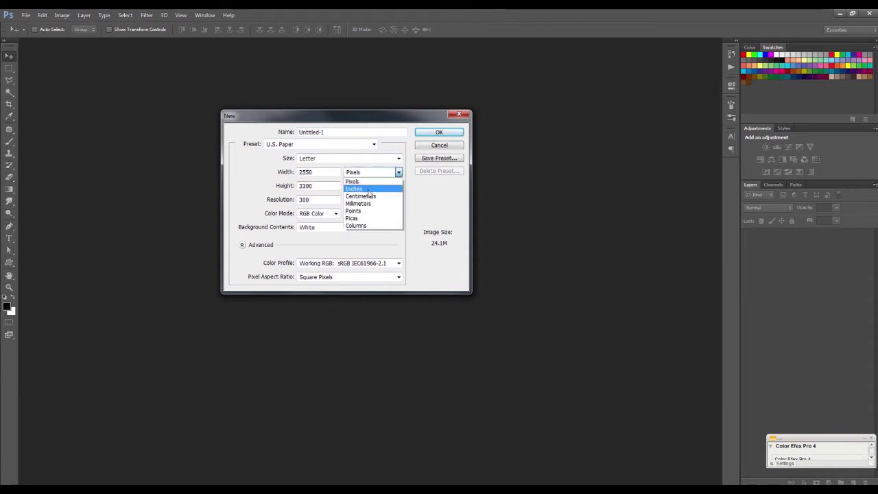
pyautogui.click(366, 194)
pyautogui.click(365, 179)
pyautogui.click(363, 181)
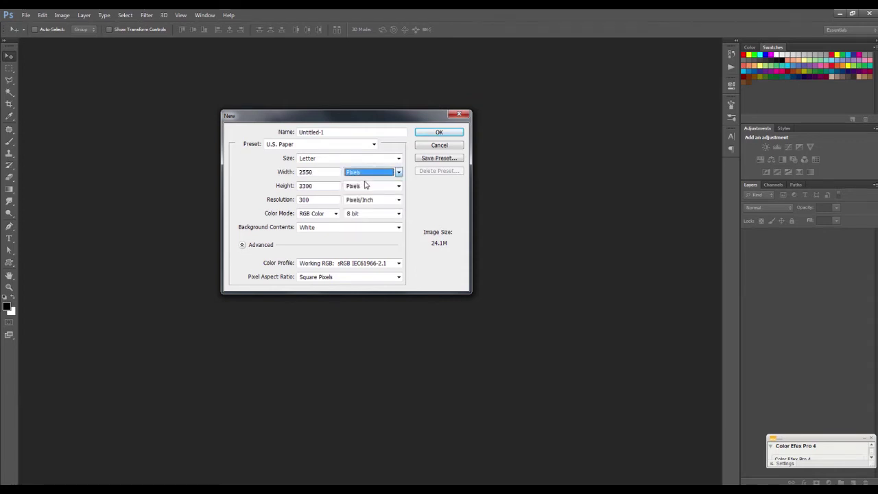
# Step: Set the document size to 1920 × 1080 pixels
pyautogui.click(278, 170)
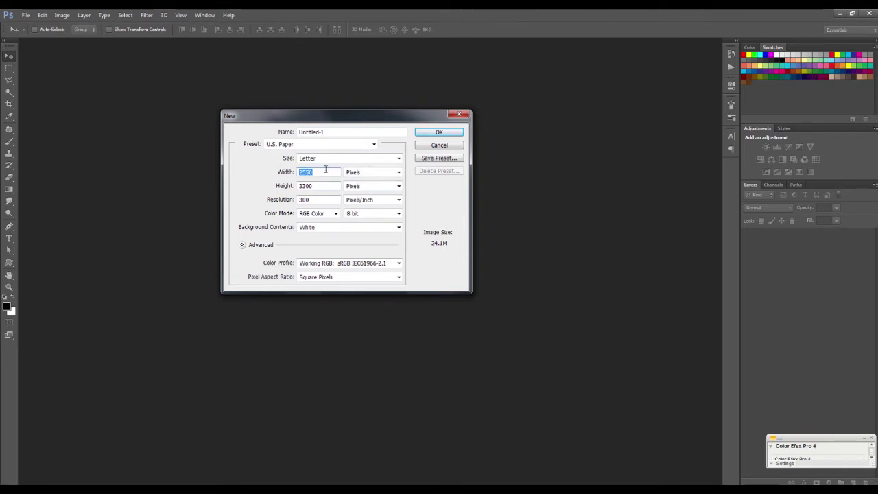
pyautogui.write('192')
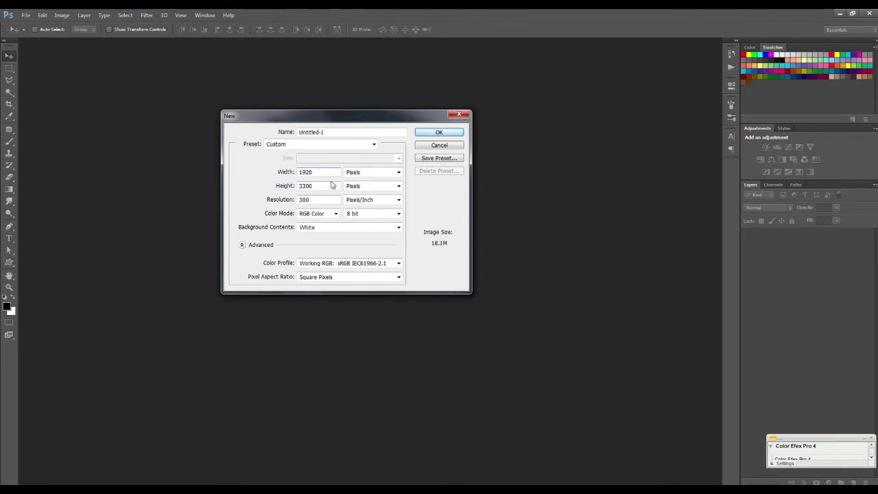
pyautogui.click(315, 184)
pyautogui.write('108')
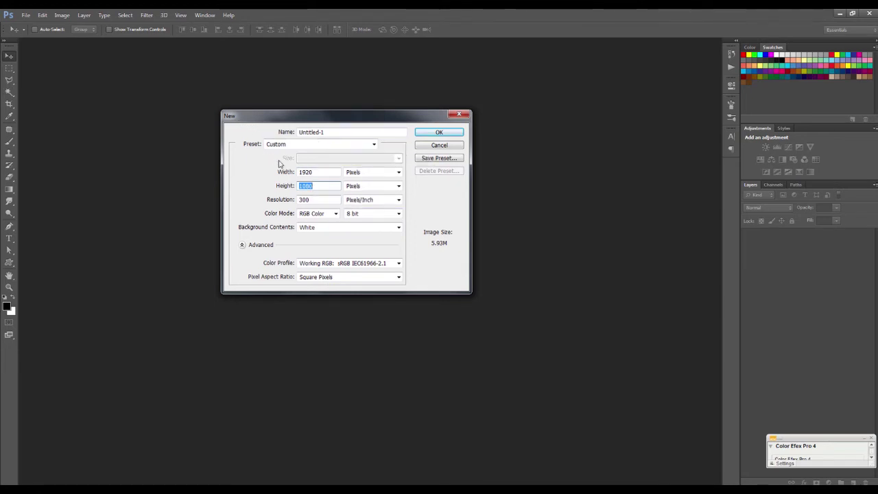
pyautogui.click(326, 187)
pyautogui.click(319, 171)
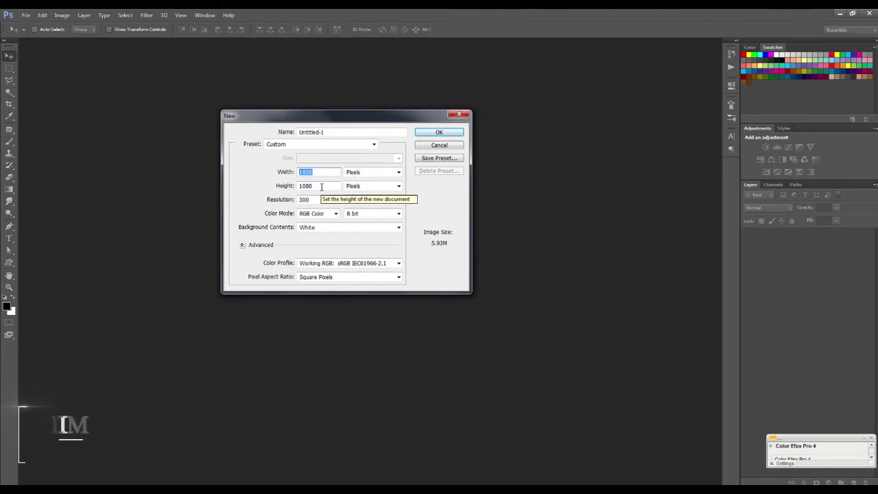
pyautogui.click(321, 187)
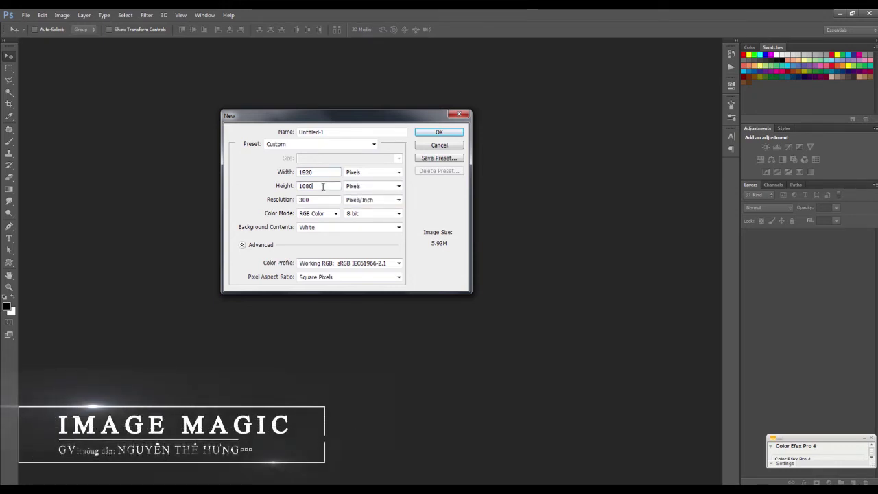
pyautogui.doubleClick(319, 172)
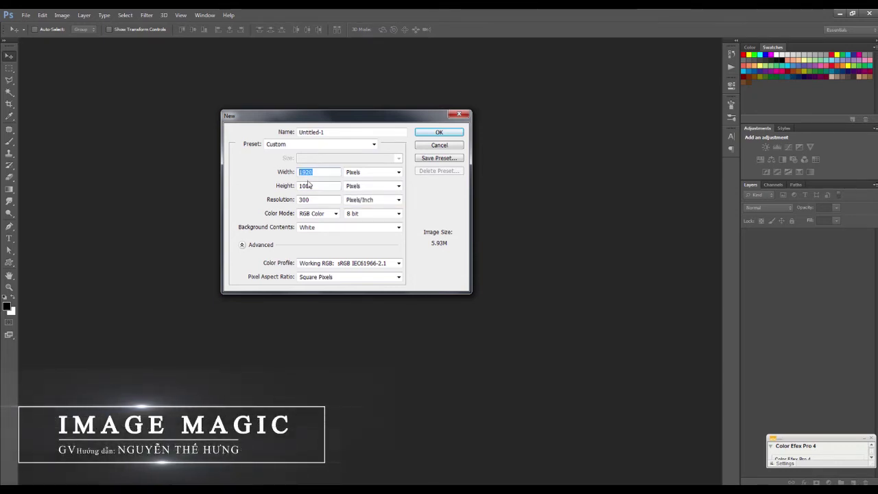
pyautogui.press('Tab')
pyautogui.doubleClick(314, 172)
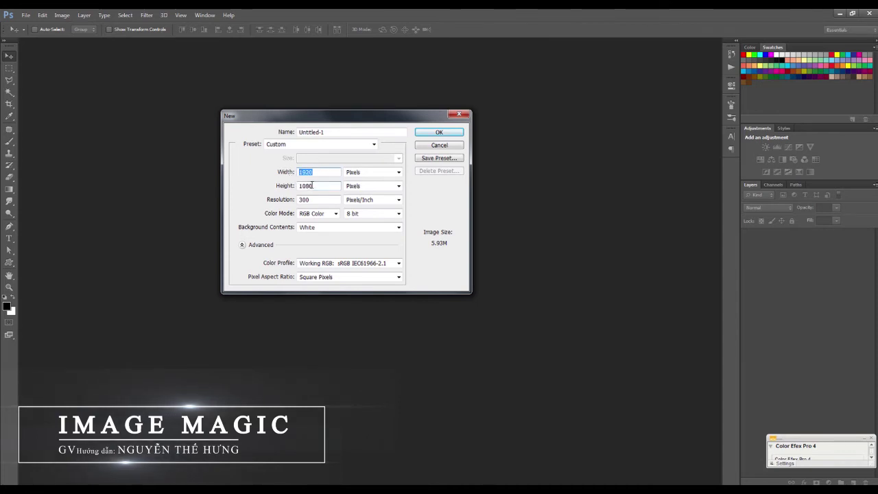
# Step: Name the document ss1 and create it at 300 ppi
pyautogui.doubleClick(312, 131)
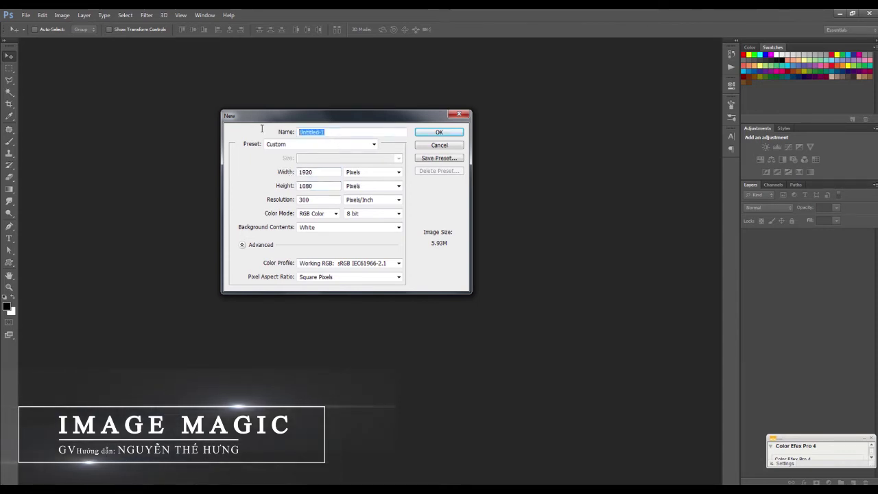
pyautogui.write('ss1')
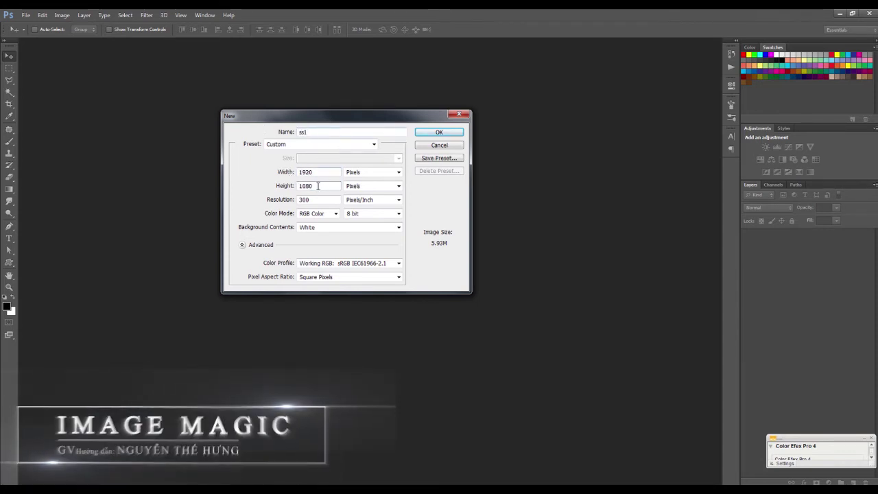
pyautogui.click(437, 134)
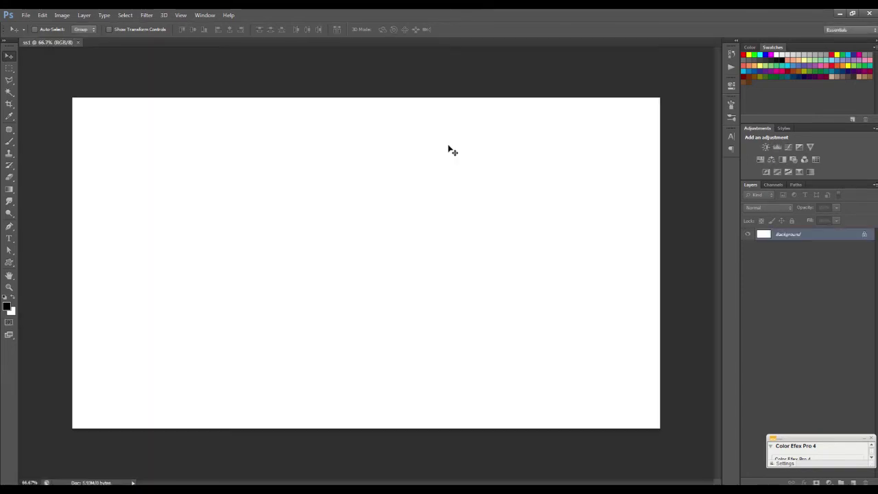
# Step: Bring up the File > Open browser and reposition it on screen
pyautogui.click(26, 15)
pyautogui.click(307, 110)
pyautogui.click(330, 236)
pyautogui.click(25, 14)
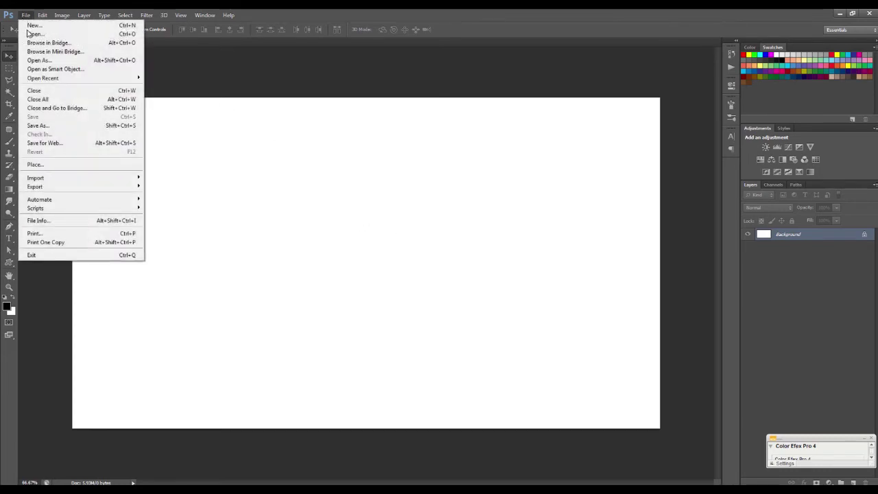
pyautogui.click(60, 36)
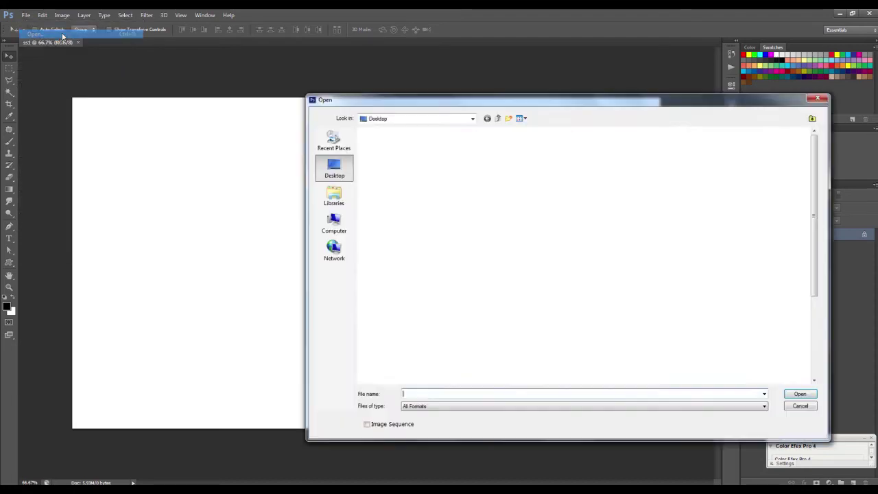
pyautogui.moveTo(435, 102); pyautogui.dragTo(359, 70)
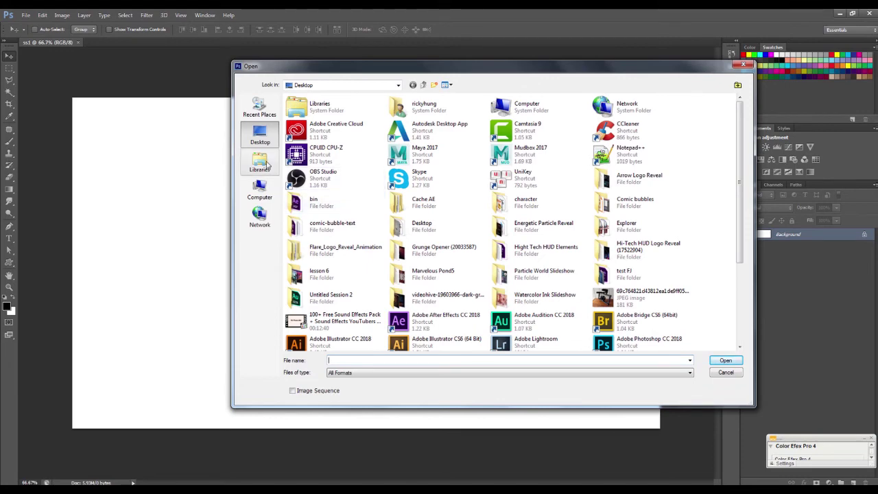
pyautogui.moveTo(373, 70); pyautogui.dragTo(360, 65)
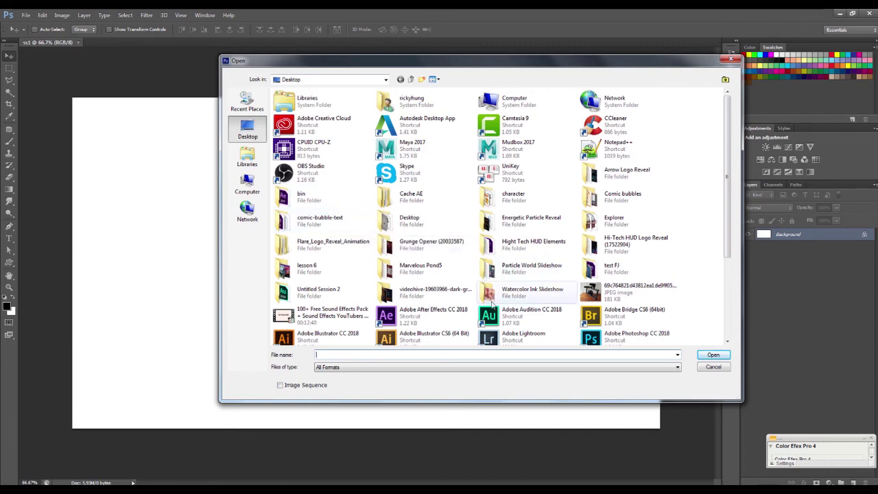
# Step: Scroll the Desktop files, magnify the banner file, then close the magnifier
pyautogui.click(528, 313)
pyautogui.scroll(-3, 542, 302)
pyautogui.scroll(-3, 555, 298)
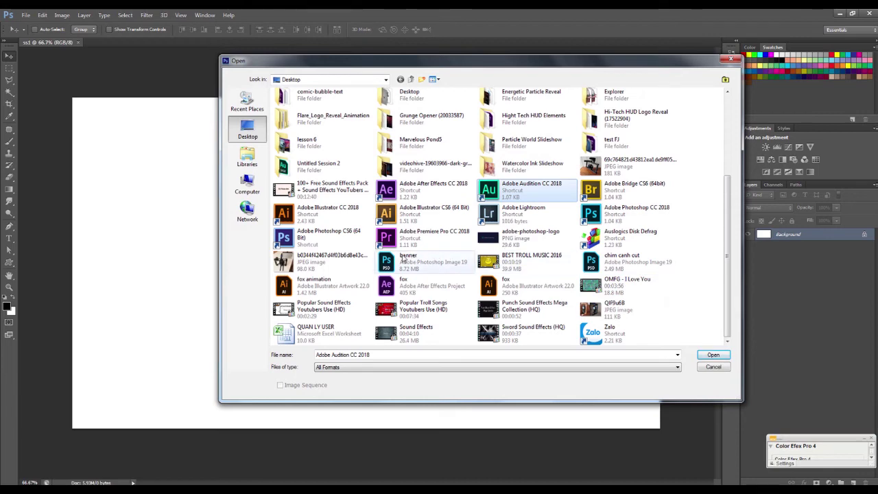
pyautogui.click(407, 263)
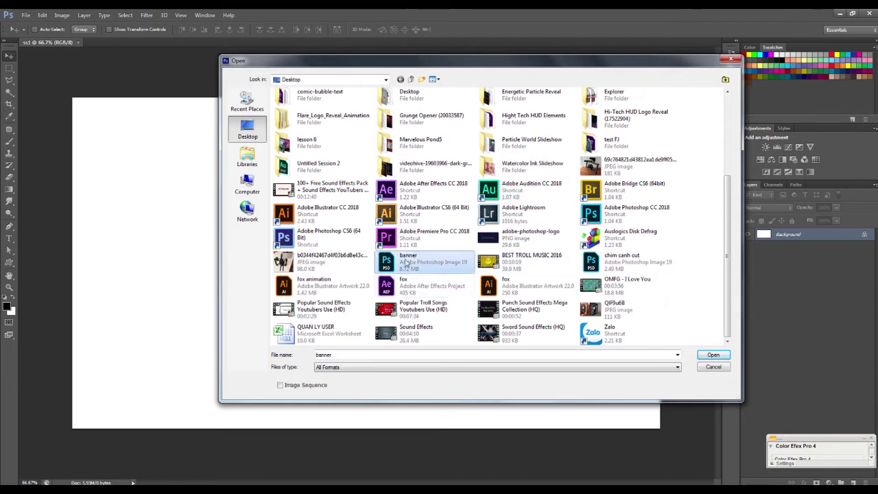
pyautogui.press('super+plus')
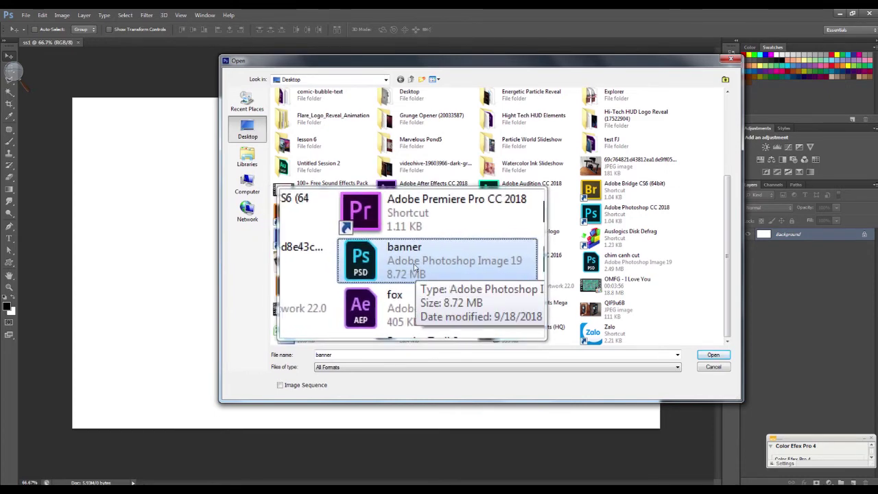
pyautogui.press('super+minus')
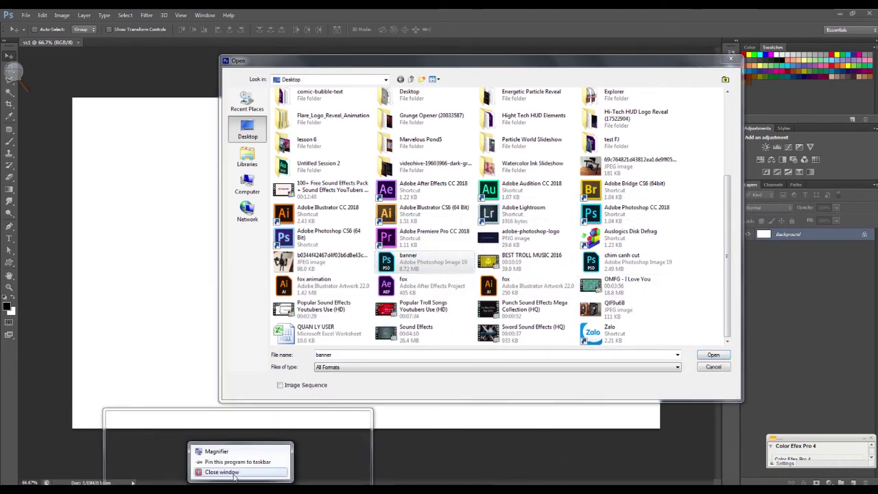
pyautogui.click(234, 460)
# Step: Open the adobe-photoshop-logo image from the Desktop
pyautogui.click(453, 262)
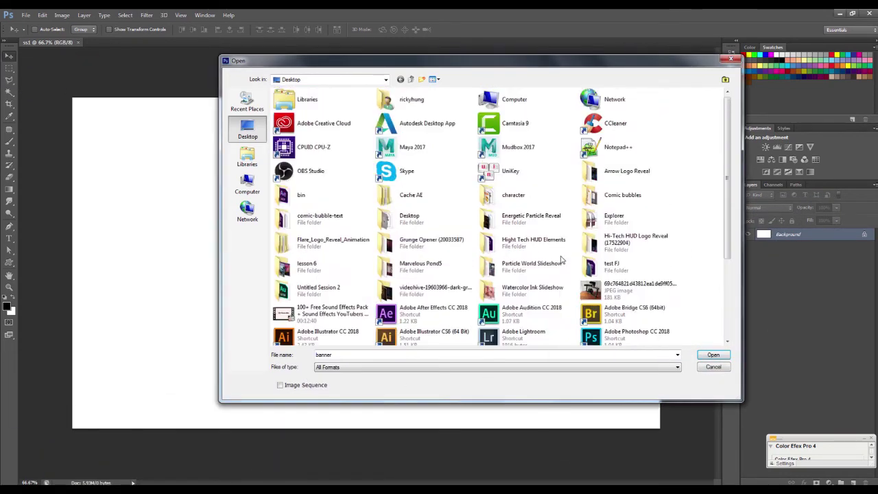
pyautogui.click(418, 333)
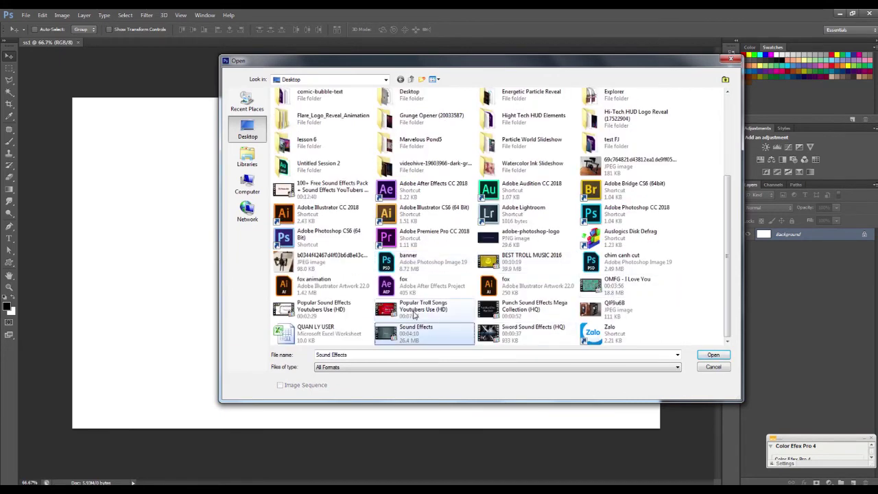
pyautogui.click(505, 247)
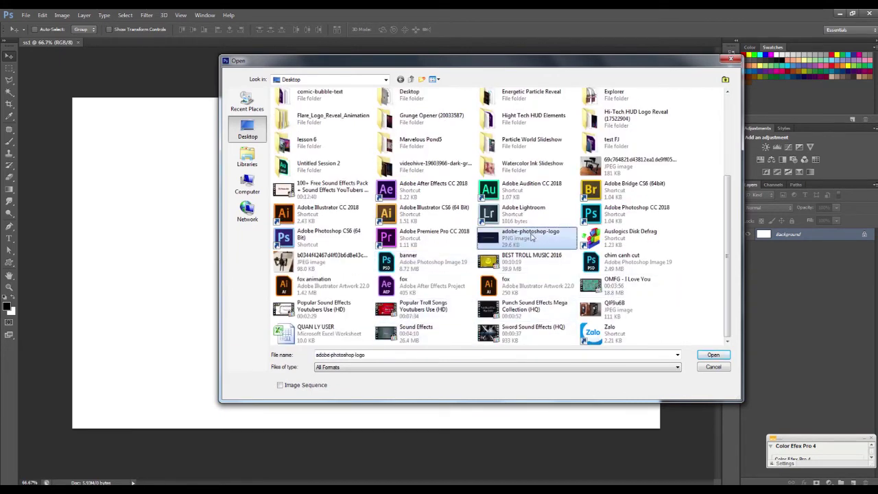
pyautogui.click(712, 354)
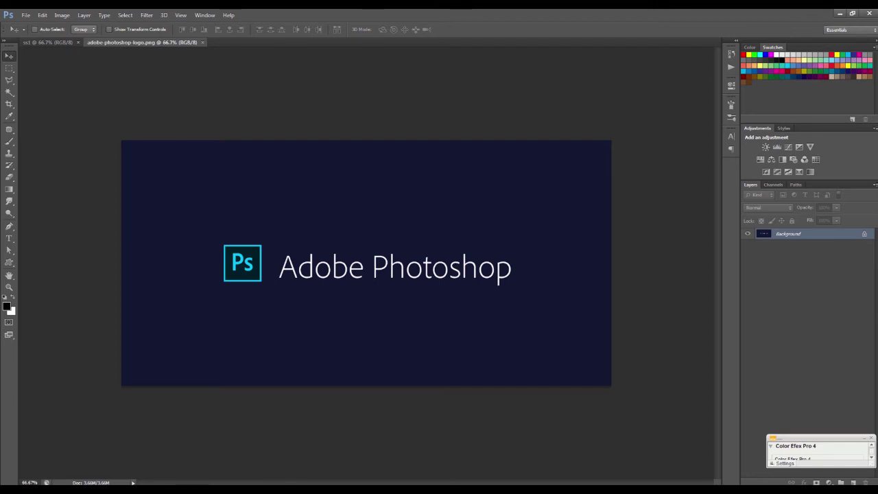
# Step: Flip between the ss1 and adobe-photoshop-logo.png tabs to compare them
pyautogui.click(37, 43)
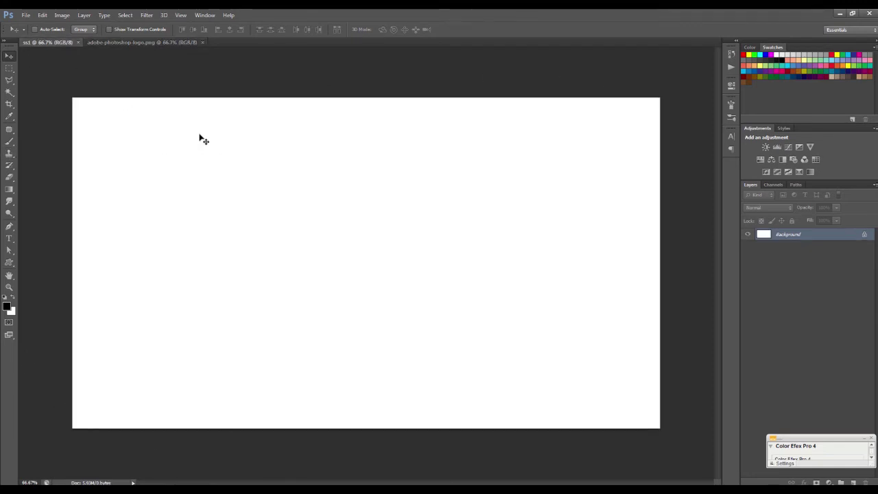
pyautogui.click(93, 43)
pyautogui.click(52, 42)
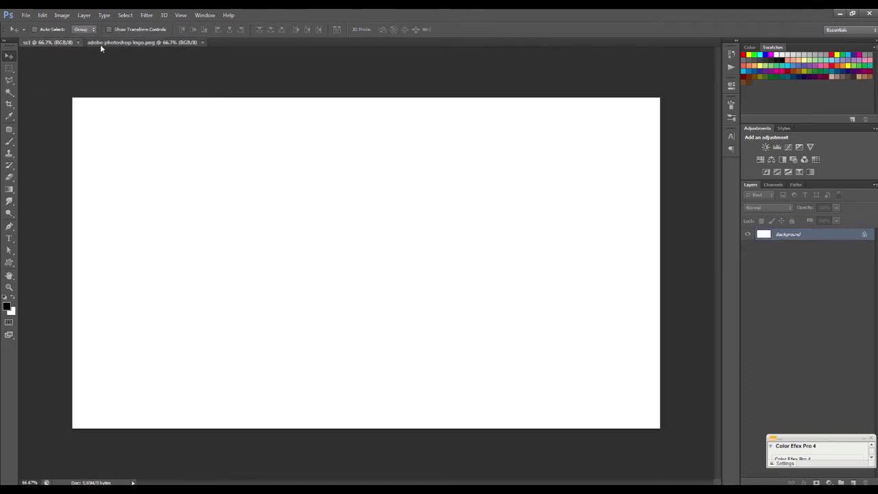
pyautogui.click(100, 44)
pyautogui.click(59, 44)
pyautogui.click(112, 43)
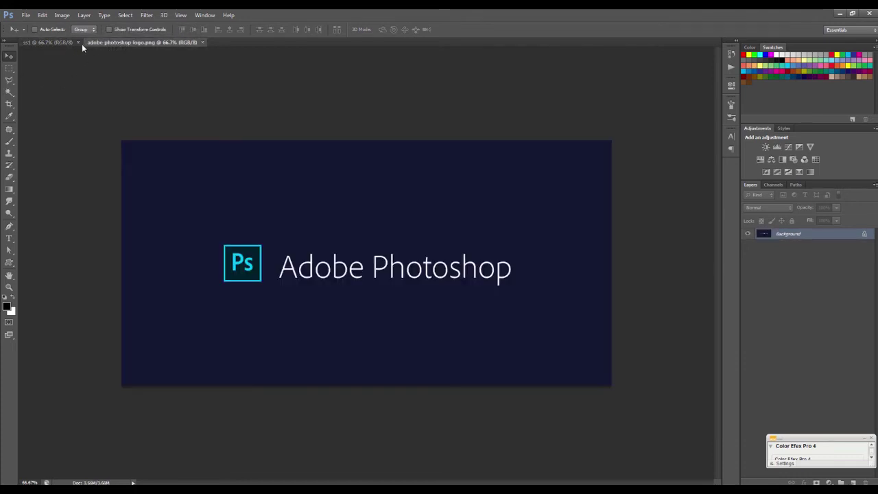
pyautogui.click(61, 44)
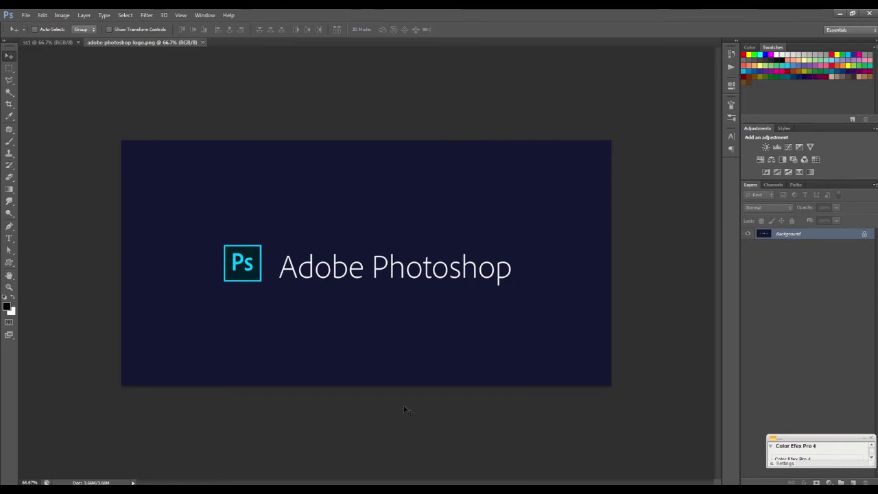
pyautogui.click(48, 42)
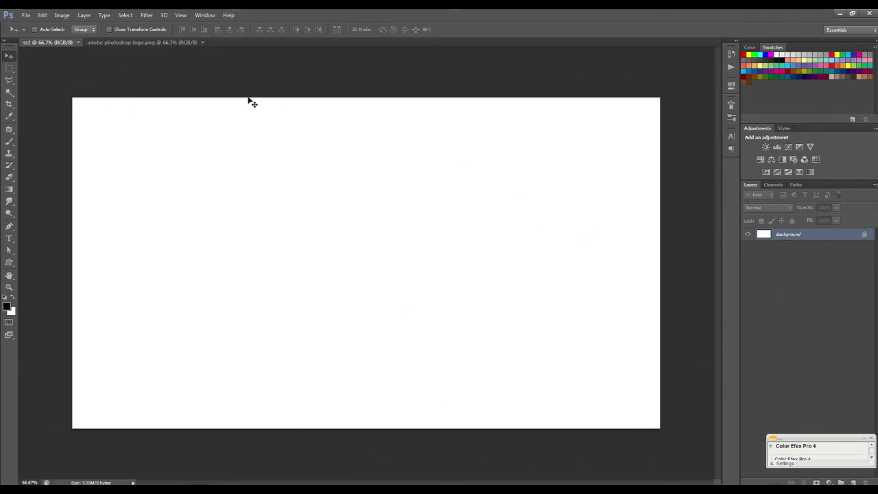
pyautogui.click(150, 44)
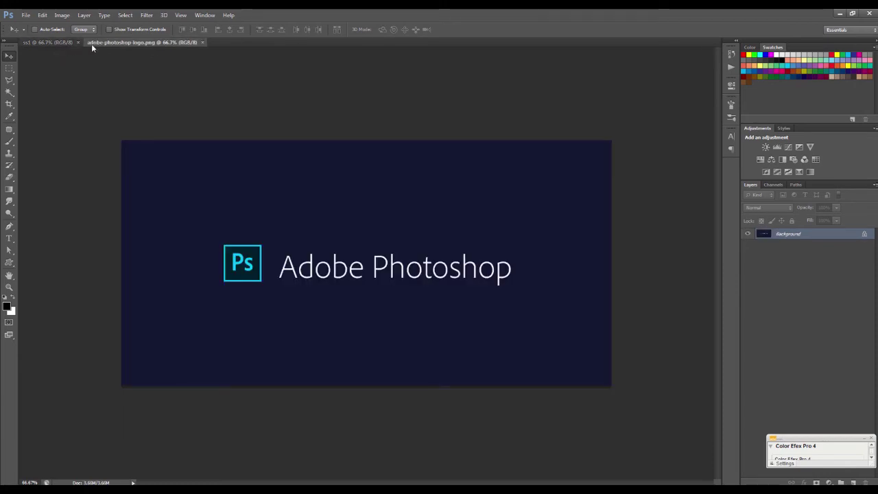
# Step: Finish on the logo tab and open Computer from the Start menu
pyautogui.click(59, 43)
pyautogui.click(158, 42)
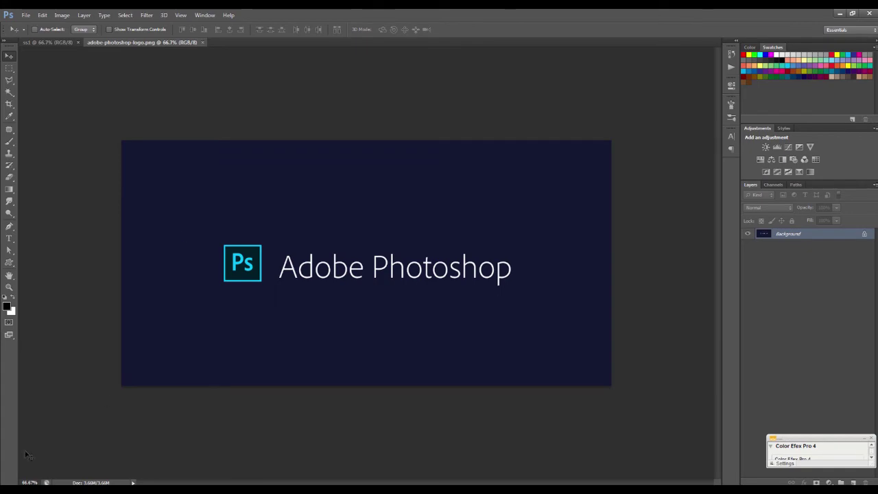
pyautogui.click(13, 488)
pyautogui.click(147, 131)
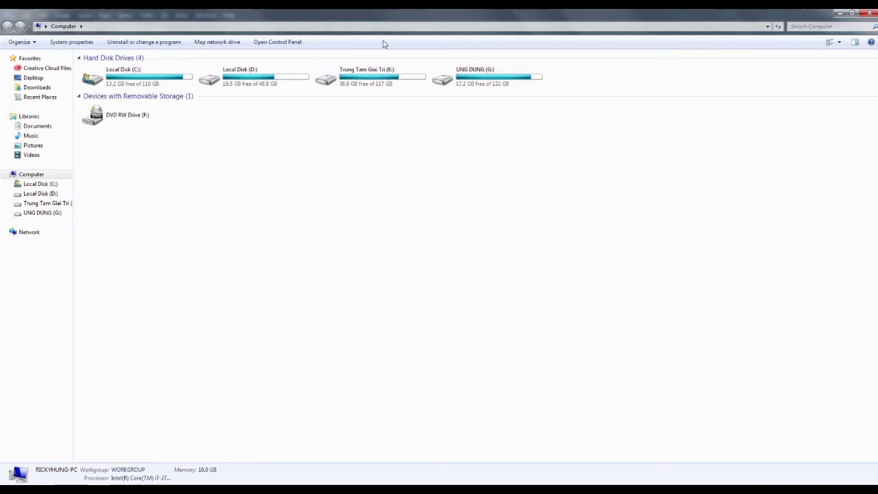
# Step: Browse to Pictures > Sample Pictures and drag Koala.jpg into Photoshop as a new tab
pyautogui.doubleClick(382, 24)
pyautogui.moveTo(483, 31); pyautogui.dragTo(513, 35)
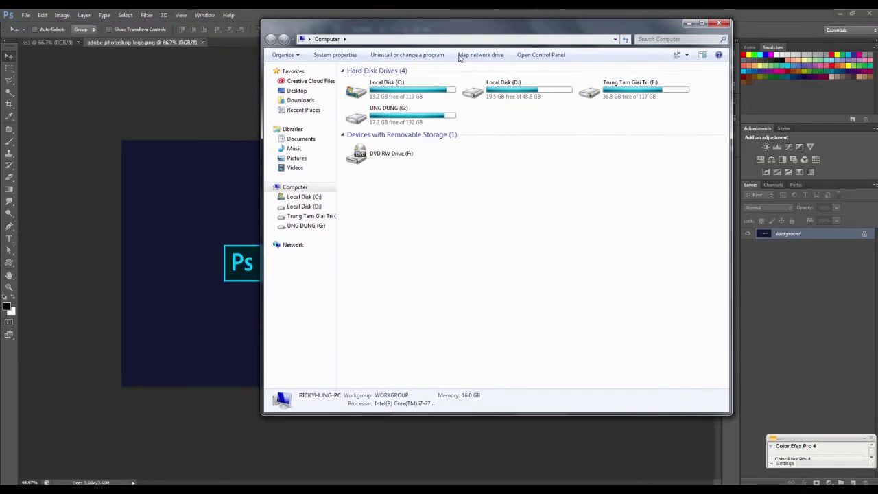
pyautogui.click(297, 158)
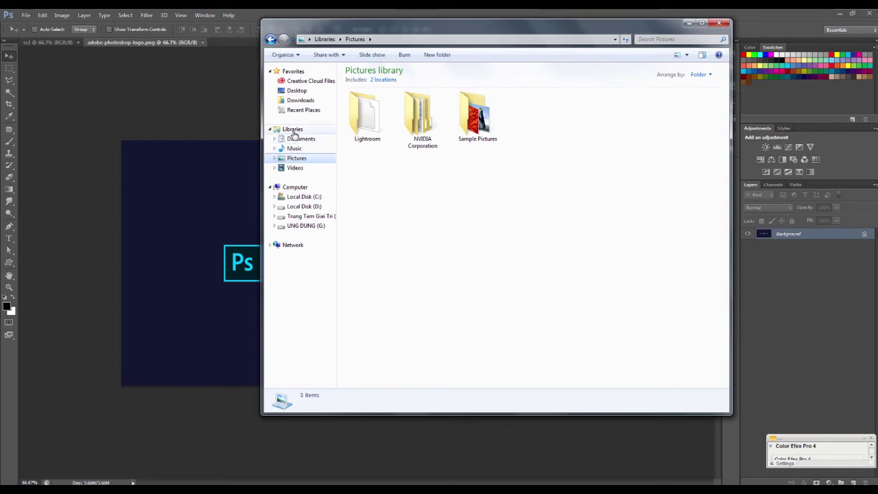
pyautogui.doubleClick(484, 142)
pyautogui.moveTo(488, 34); pyautogui.dragTo(624, 54)
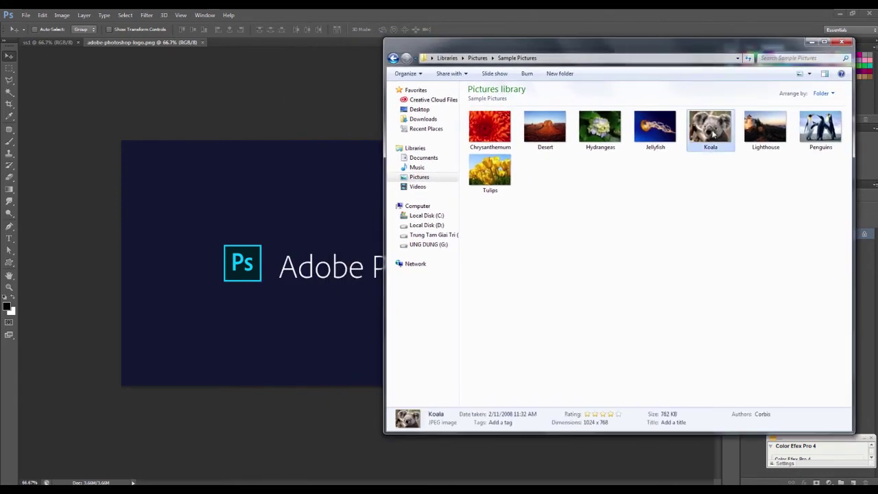
pyautogui.moveTo(710, 127); pyautogui.dragTo(243, 41)
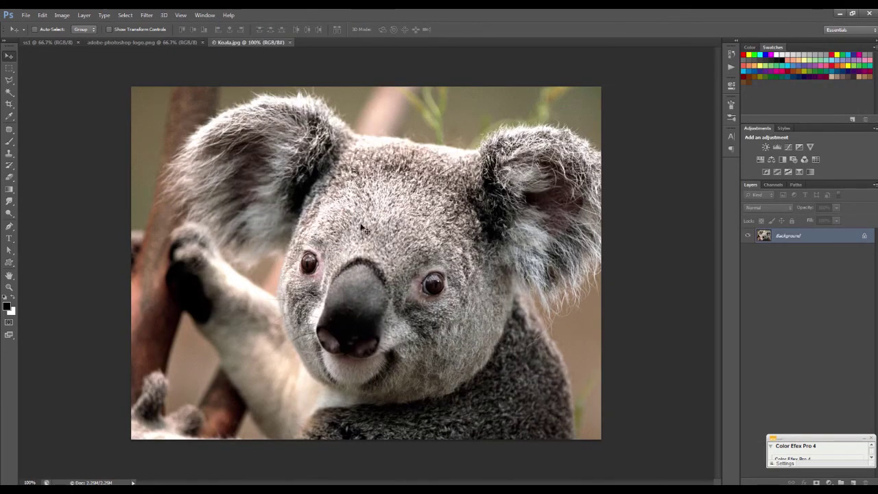
# Step: Browse the File > Open dialog to the Libraries > Pictures library
pyautogui.click(177, 42)
pyautogui.click(227, 42)
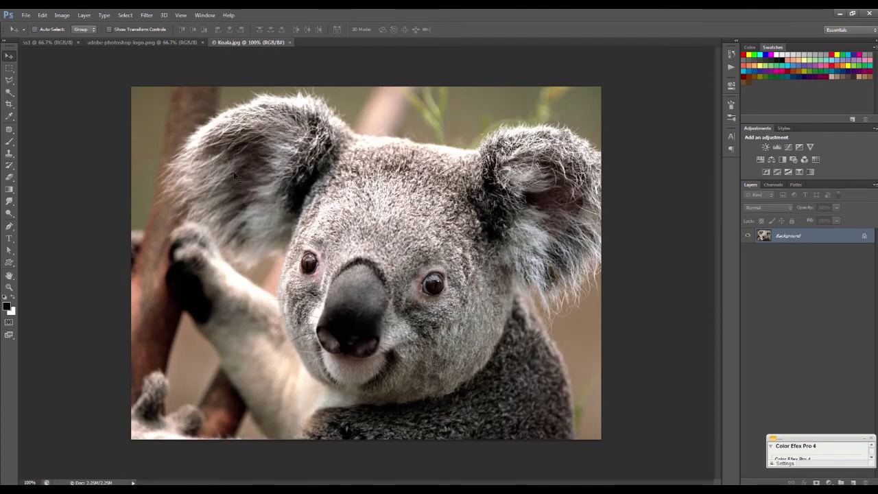
pyautogui.click(25, 15)
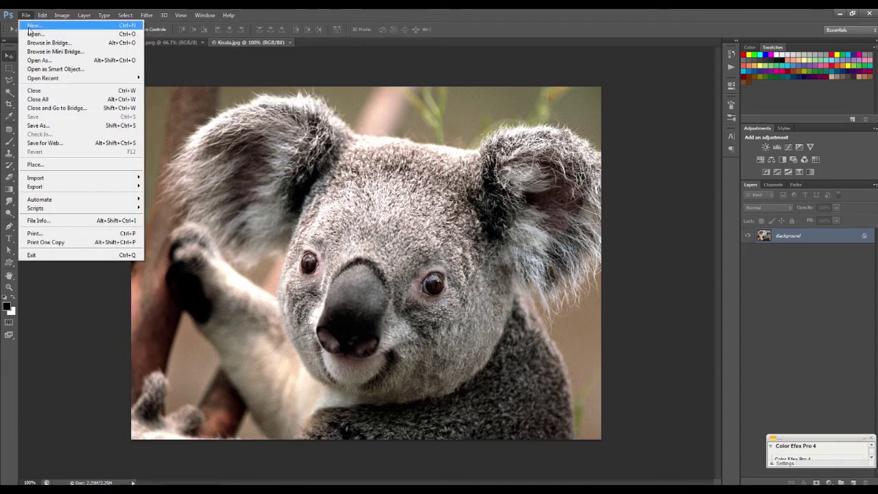
pyautogui.click(32, 33)
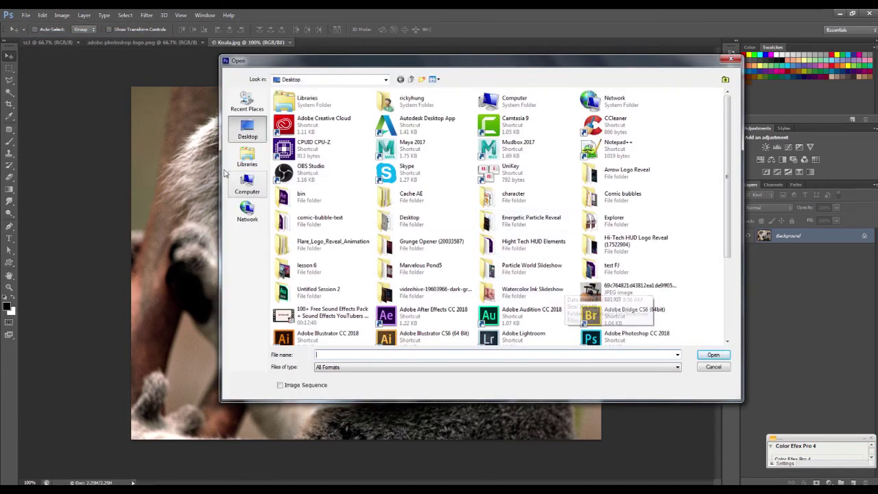
pyautogui.click(247, 156)
pyautogui.doubleClick(508, 106)
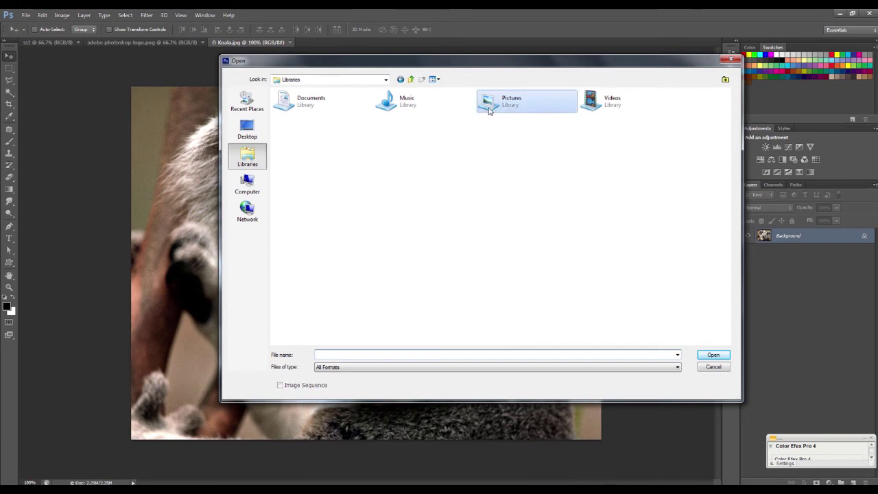
# Step: Open Penguins.jpg from Sample Pictures and bring the Sample Pictures window forward
pyautogui.doubleClick(390, 123)
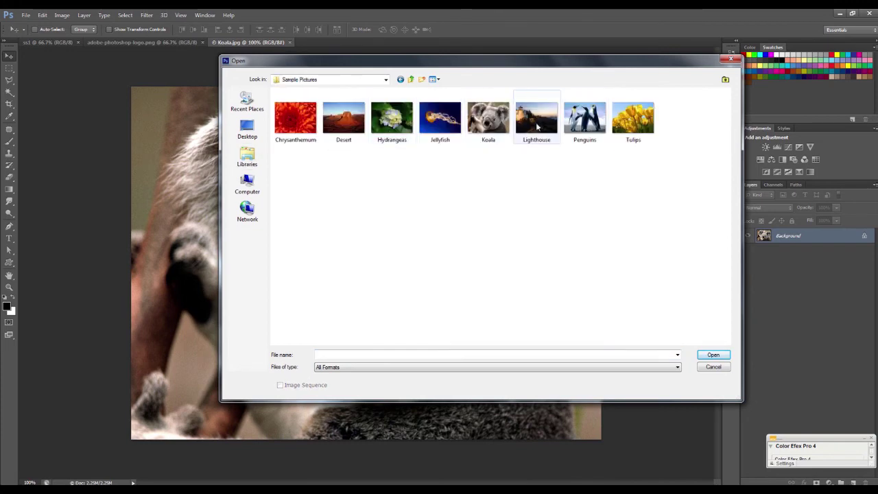
pyautogui.click(582, 118)
pyautogui.click(714, 354)
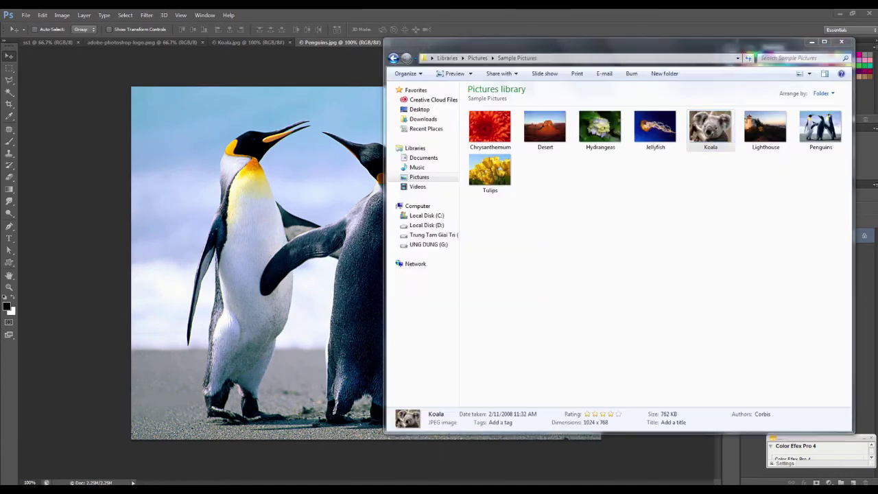
pyautogui.hotkey('alt', 'Tab')
pyautogui.moveTo(568, 45)
pyautogui.mouseDown()
pyautogui.moveTo(576, 105)
pyautogui.moveTo(576, 87)
pyautogui.mouseUp()
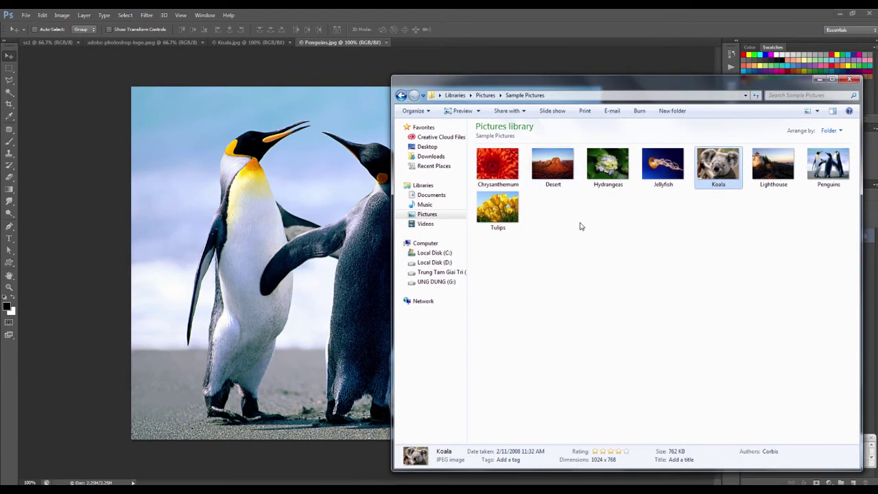
# Step: Place Tulips.jpg onto the Penguins canvas, scaled to 60.55% and moved right of centre
pyautogui.click(511, 211)
pyautogui.moveTo(605, 83); pyautogui.dragTo(567, 77)
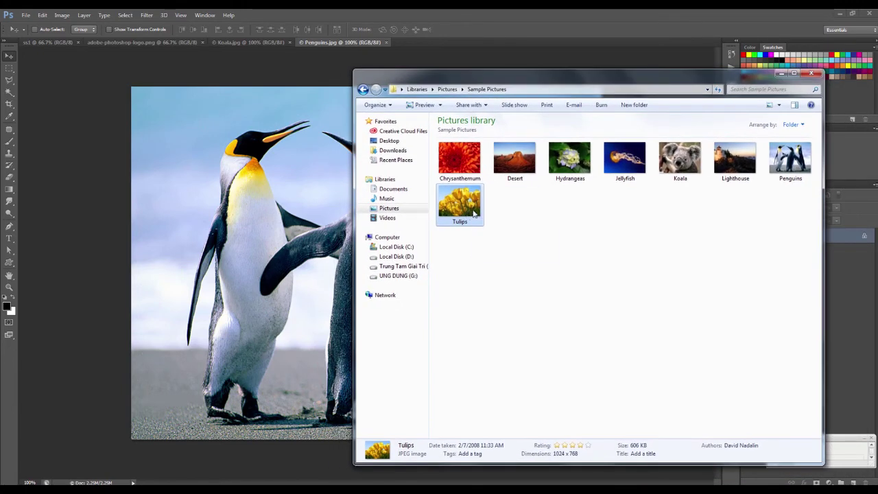
pyautogui.moveTo(467, 215)
pyautogui.mouseDown()
pyautogui.moveTo(327, 105)
pyautogui.moveTo(275, 125)
pyautogui.mouseUp()
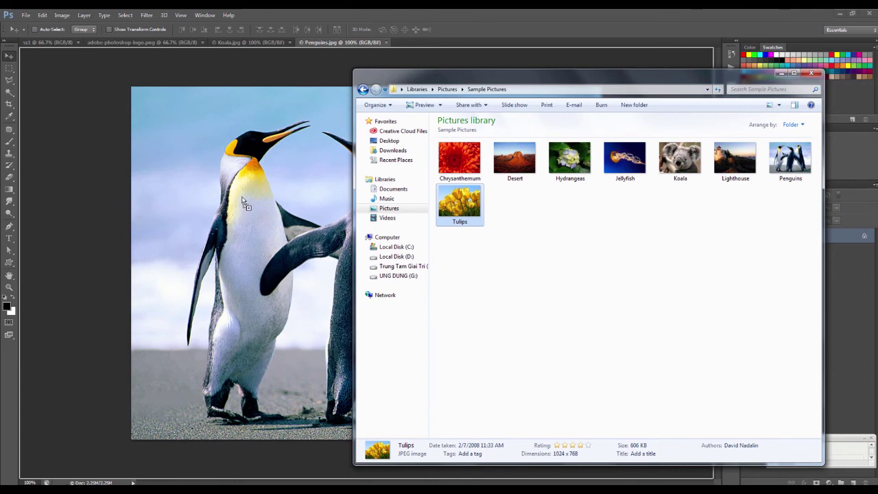
pyautogui.moveTo(222, 224); pyautogui.dragTo(225, 264)
pyautogui.moveTo(249, 275); pyautogui.dragTo(249, 275)
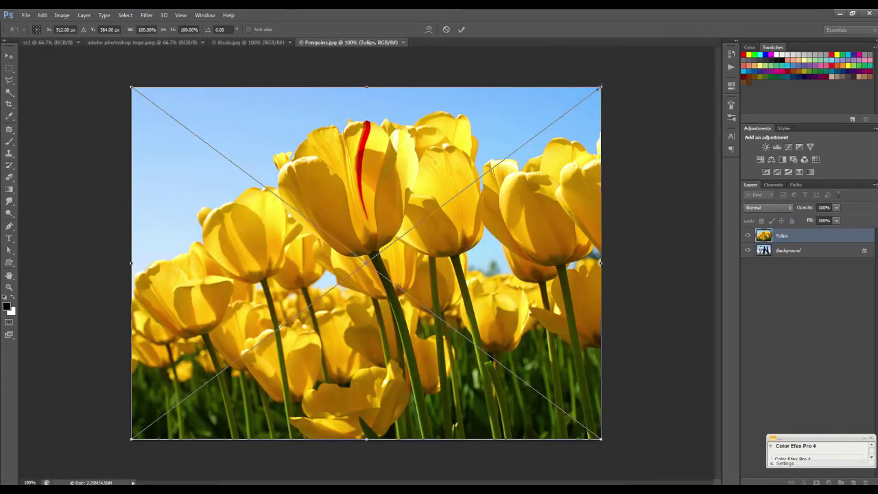
pyautogui.moveTo(598, 90)
pyautogui.mouseDown()
pyautogui.moveTo(319, 250)
pyautogui.moveTo(472, 162)
pyautogui.moveTo(453, 171)
pyautogui.mouseUp()
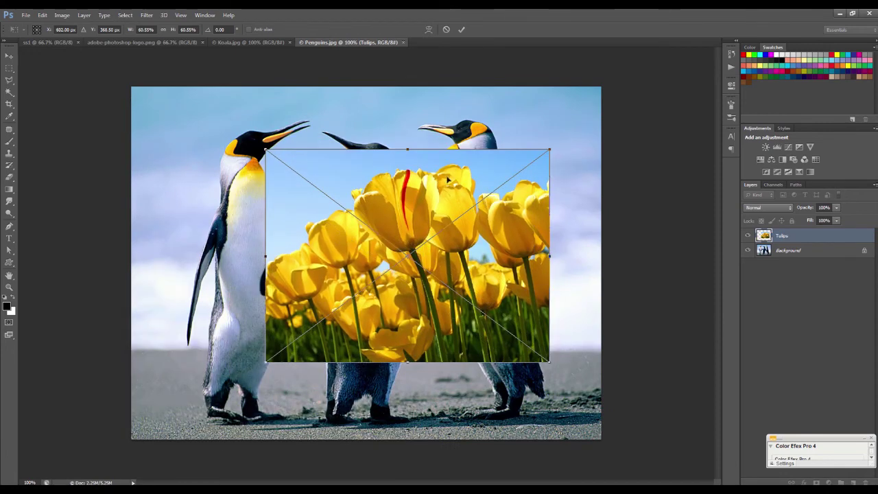
pyautogui.press('Return')
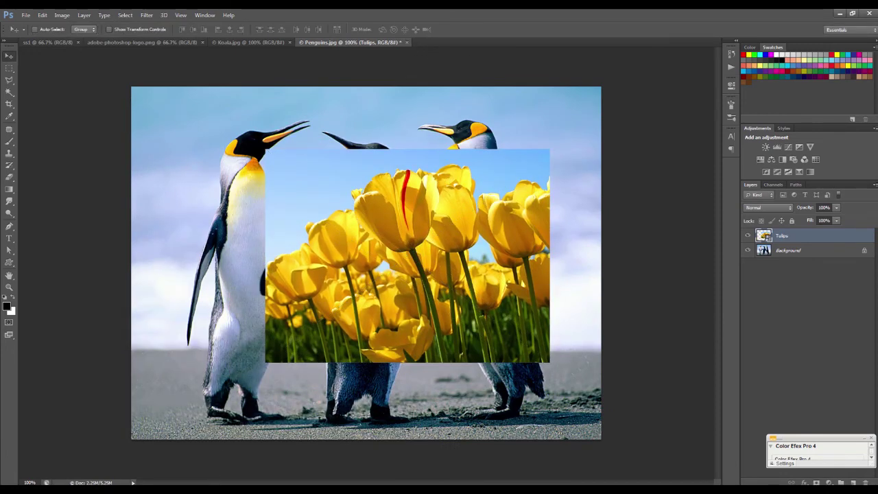
pyautogui.hotkey('alt', 'Tab')
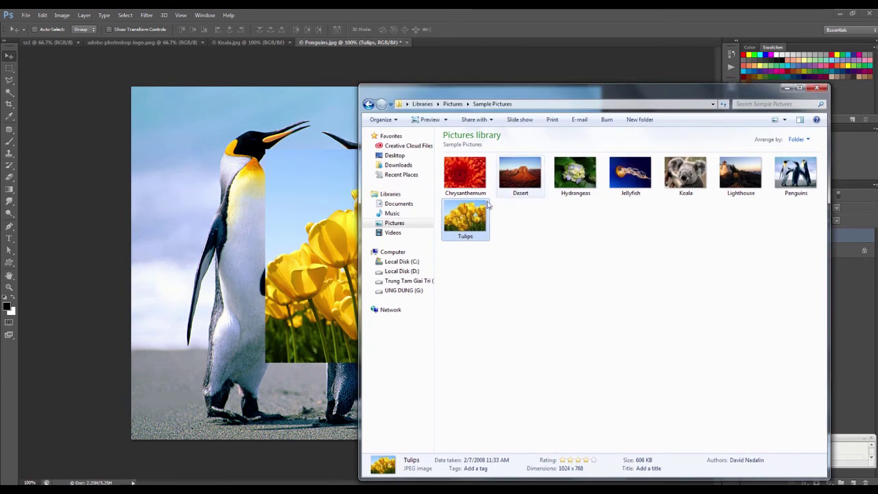
# Step: Open Tulips.jpg as its own document tab, then view the Penguins and Koala tabs
pyautogui.moveTo(465, 218)
pyautogui.mouseDown()
pyautogui.moveTo(423, 45)
pyautogui.moveTo(247, 240)
pyautogui.moveTo(439, 45)
pyautogui.mouseUp()
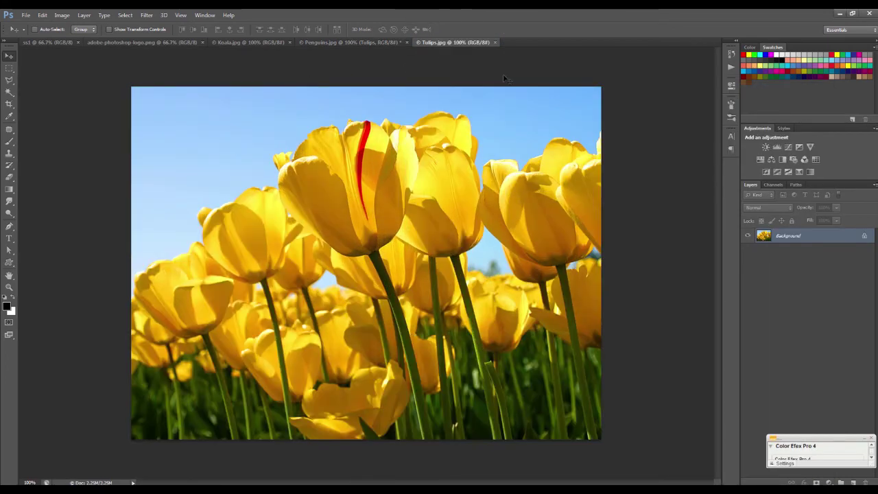
pyautogui.click(335, 43)
pyautogui.click(237, 42)
pyautogui.click(137, 42)
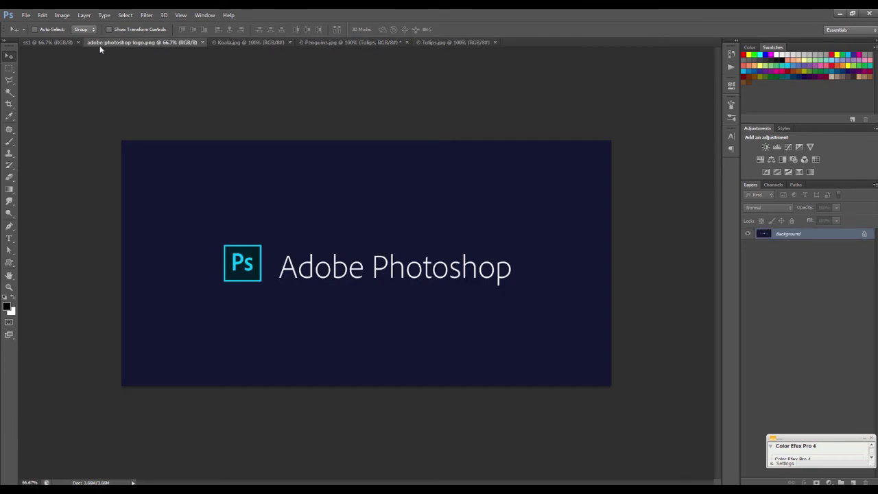
# Step: Flip between the ss1, Koala and adobe-photoshop-logo tabs, settling on the logo document
pyautogui.click(51, 43)
pyautogui.click(136, 42)
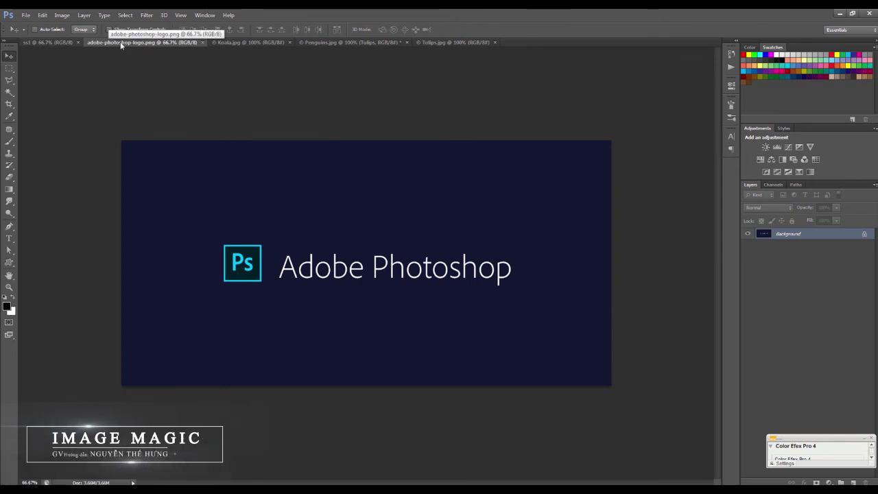
pyautogui.click(48, 42)
pyautogui.click(137, 43)
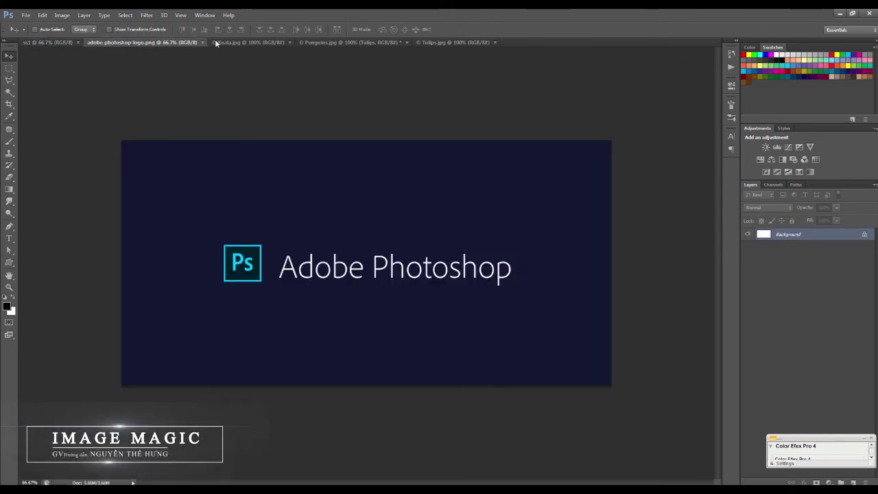
pyautogui.click(254, 44)
pyautogui.click(155, 41)
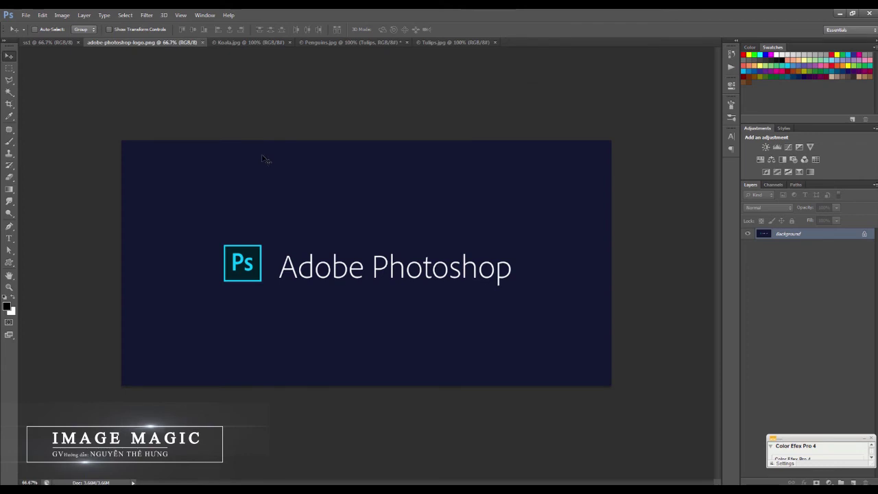
pyautogui.click(26, 15)
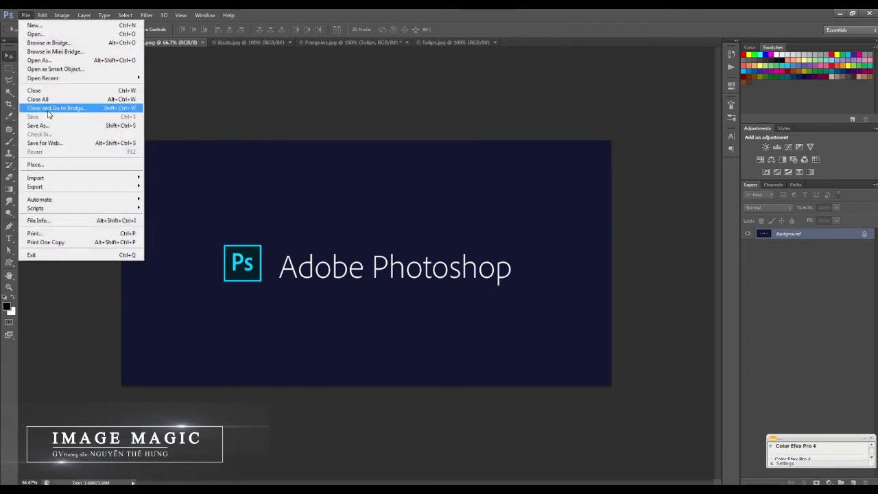
# Step: Save the logo document to the Desktop as ss1.png, accepting the default PNG options
pyautogui.click(301, 207)
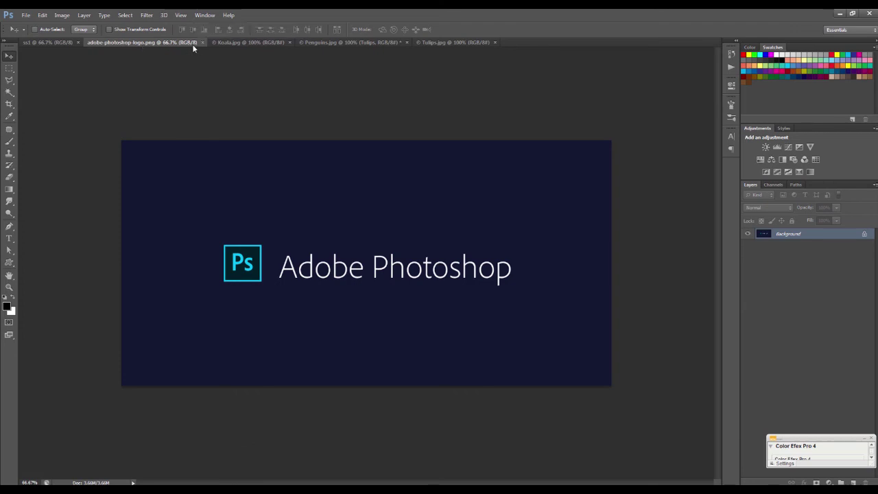
pyautogui.click(26, 15)
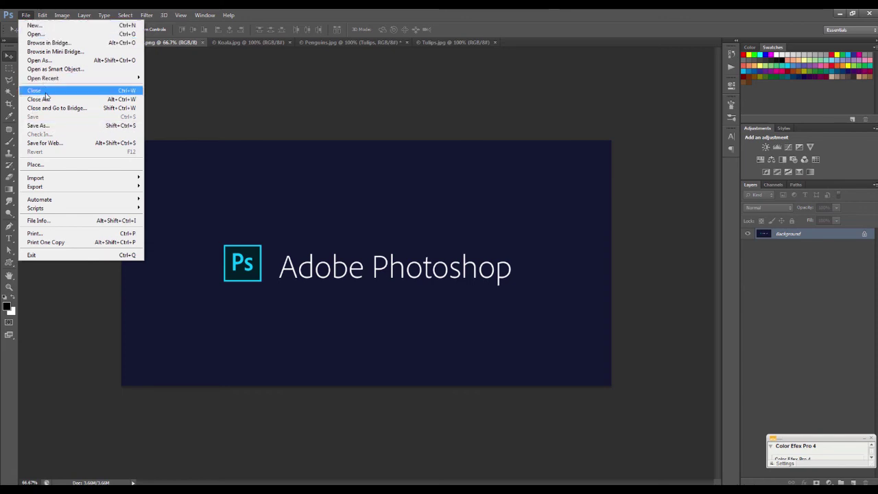
pyautogui.click(48, 127)
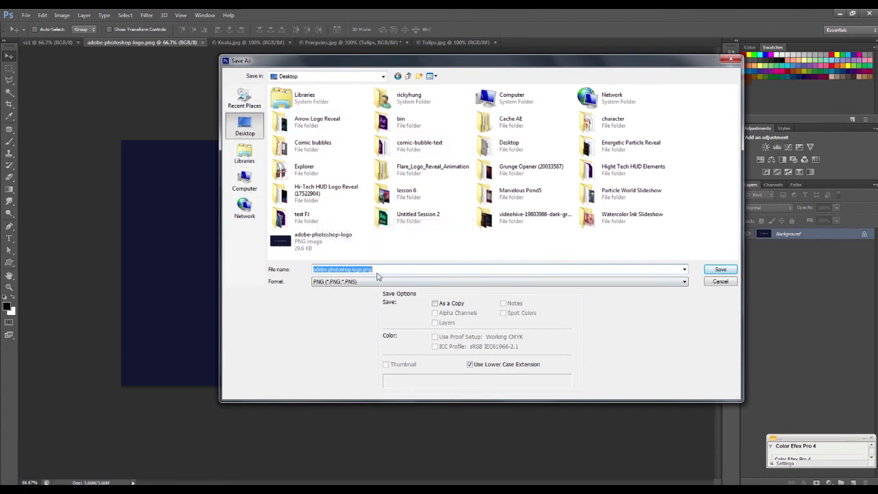
pyautogui.moveTo(377, 276); pyautogui.dragTo(306, 273)
pyautogui.write('s')
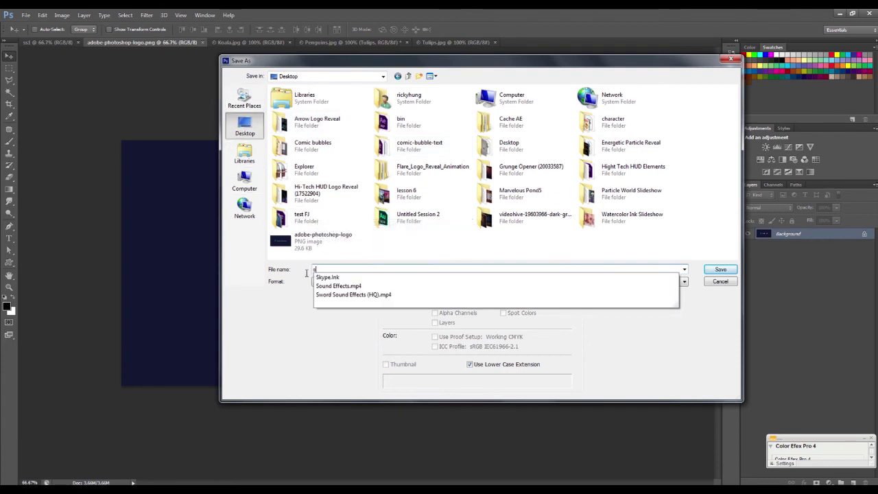
pyautogui.write('s1')
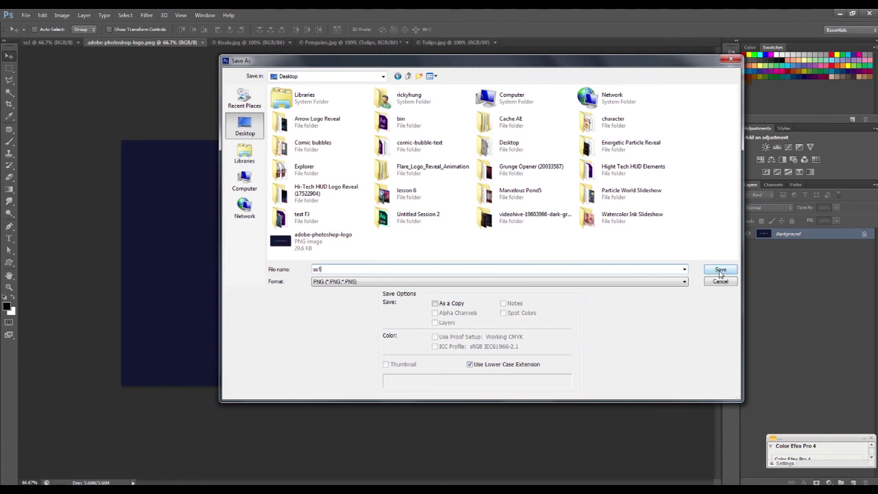
pyautogui.click(720, 270)
pyautogui.click(474, 162)
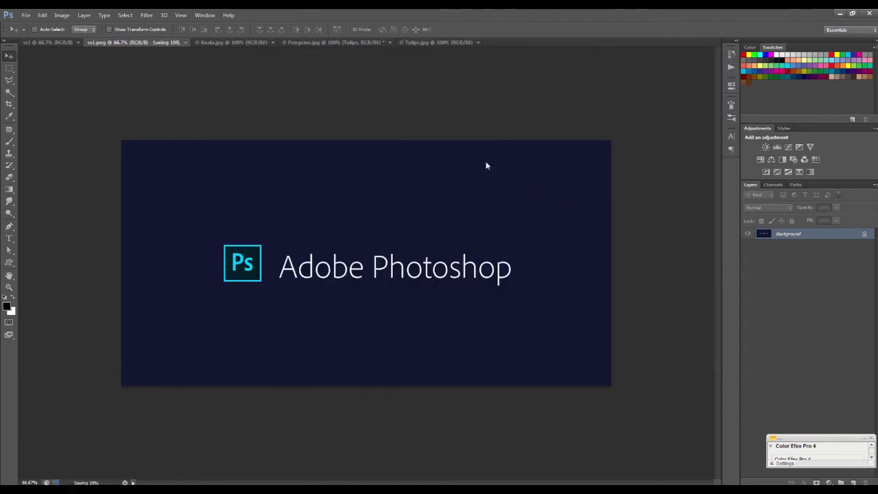
pyautogui.press('super+e')
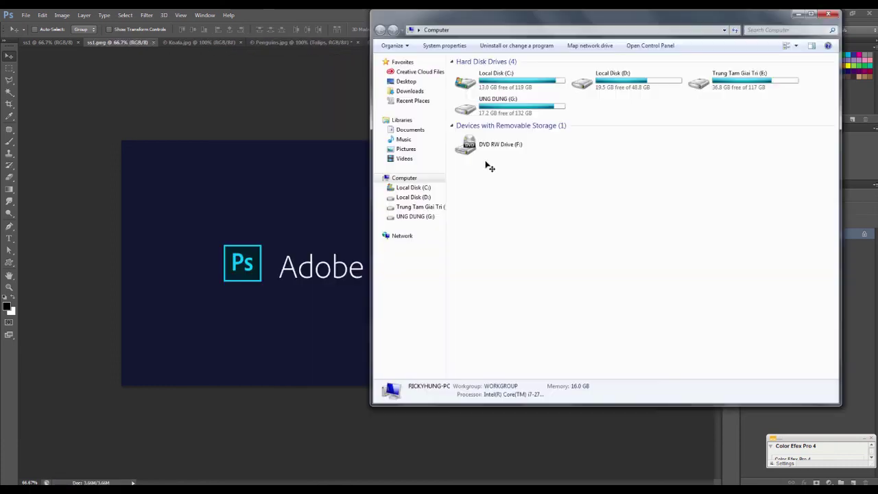
pyautogui.click(408, 81)
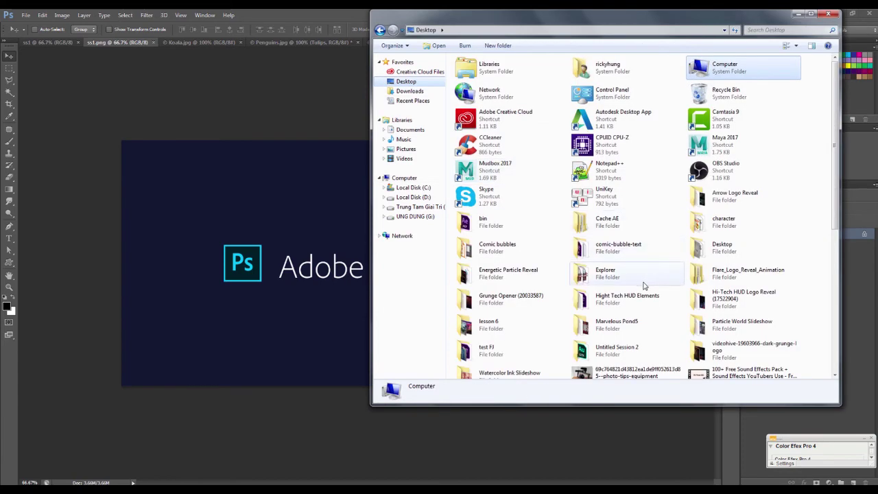
pyautogui.scroll(-5, 617, 309)
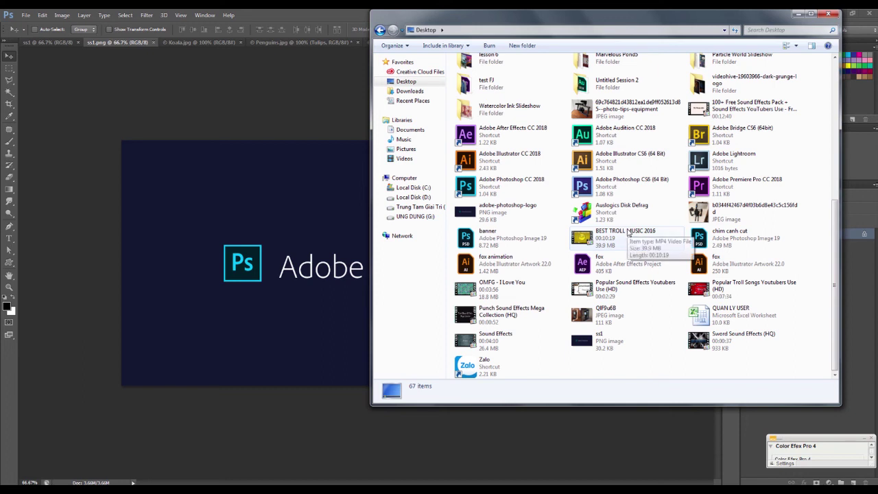
pyautogui.click(619, 262)
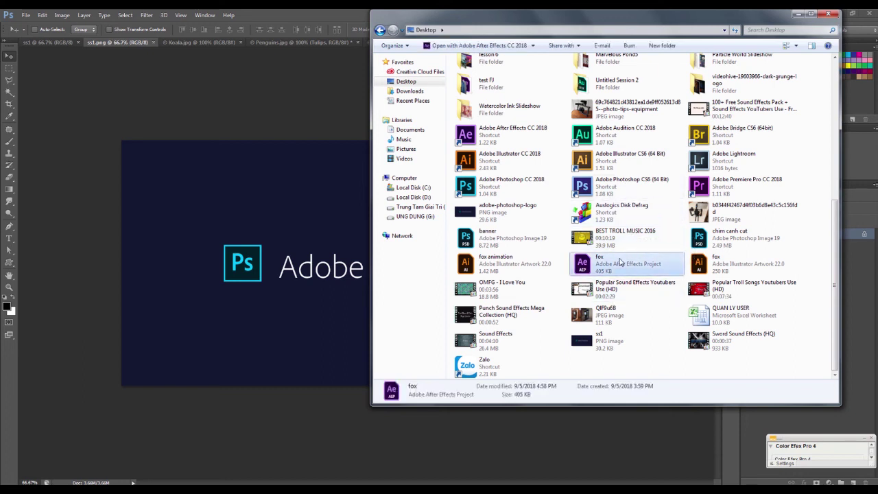
pyautogui.press('s')
pyautogui.click(613, 357)
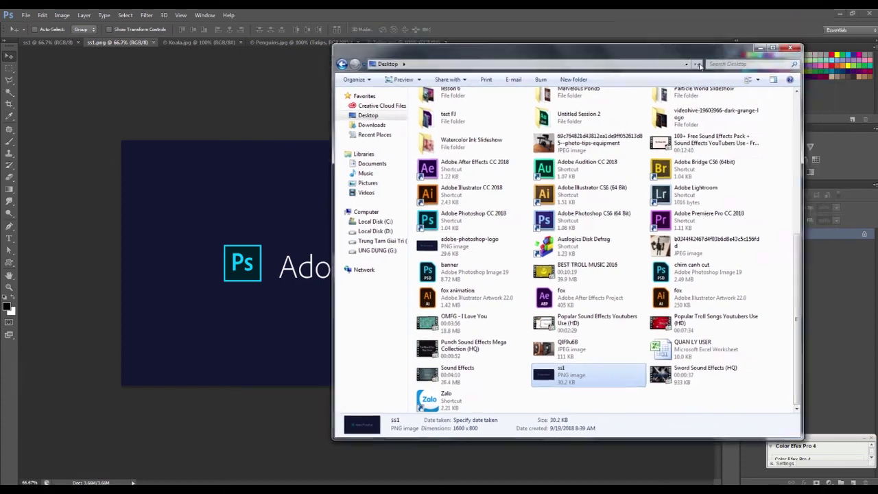
pyautogui.moveTo(746, 15)
pyautogui.mouseDown()
pyautogui.moveTo(654, 62)
pyautogui.moveTo(653, 54)
pyautogui.mouseUp()
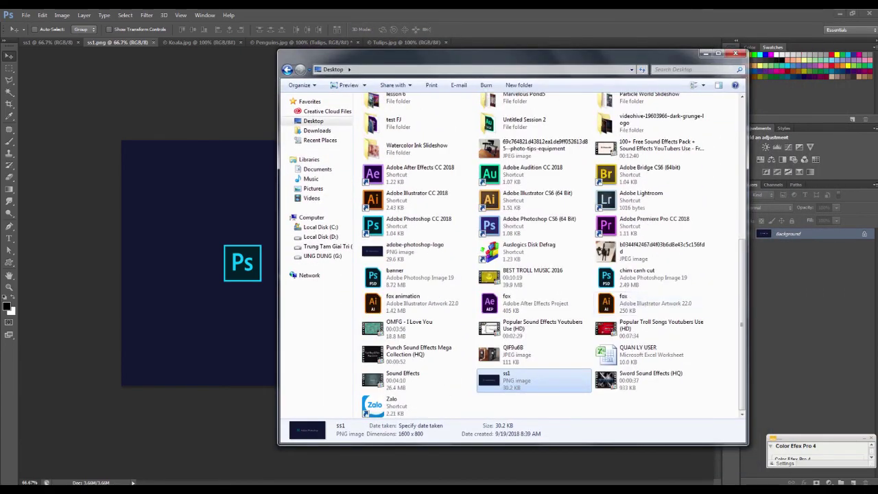
pyautogui.press('super+d')
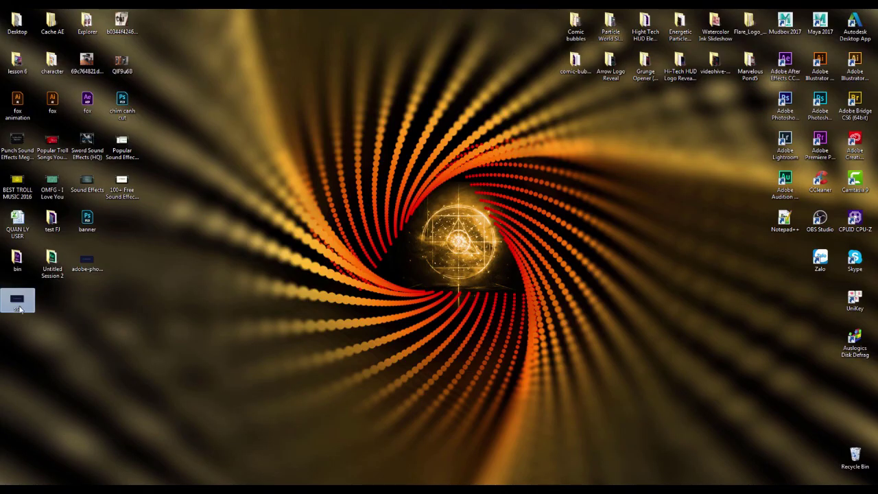
pyautogui.moveTo(17, 301)
pyautogui.click(23, 309)
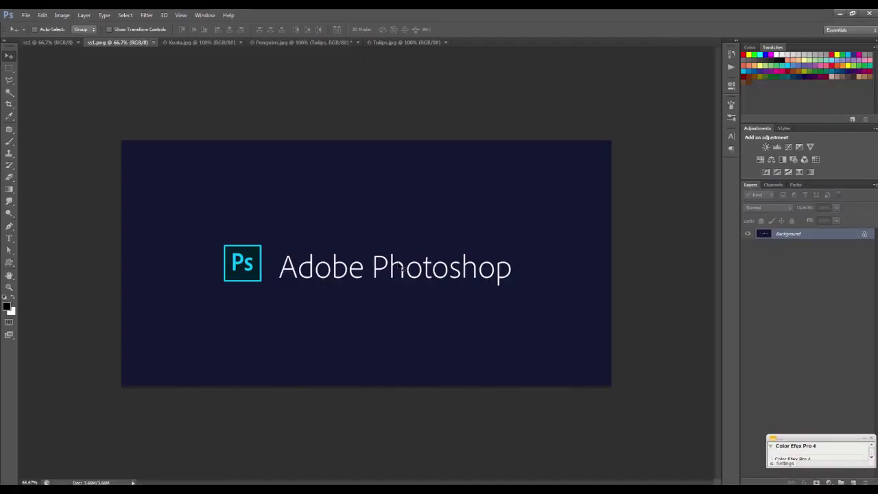
# Step: Save the logo as ss1.psd in Photoshop format and place its desktop icon beside the PNG
pyautogui.click(26, 15)
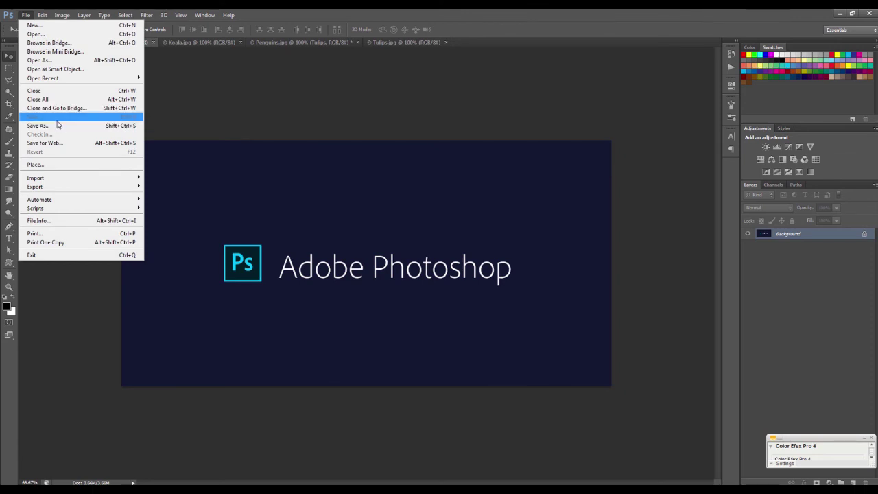
pyautogui.click(48, 122)
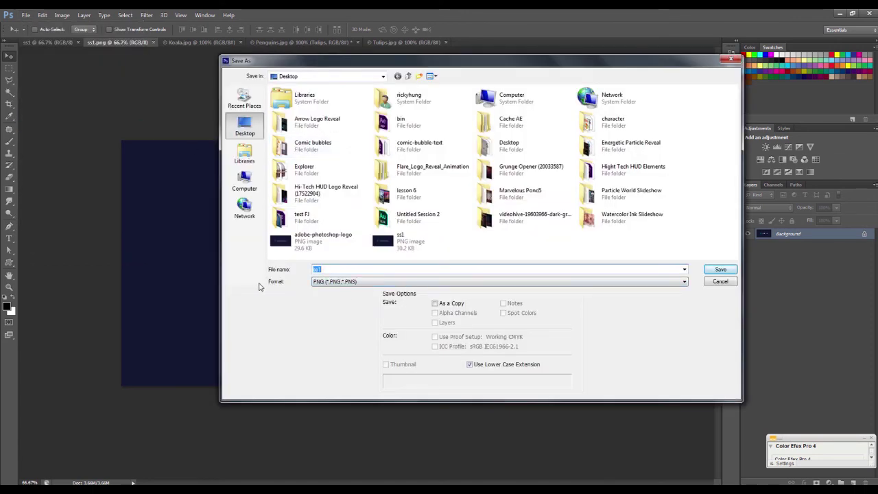
pyautogui.click(334, 282)
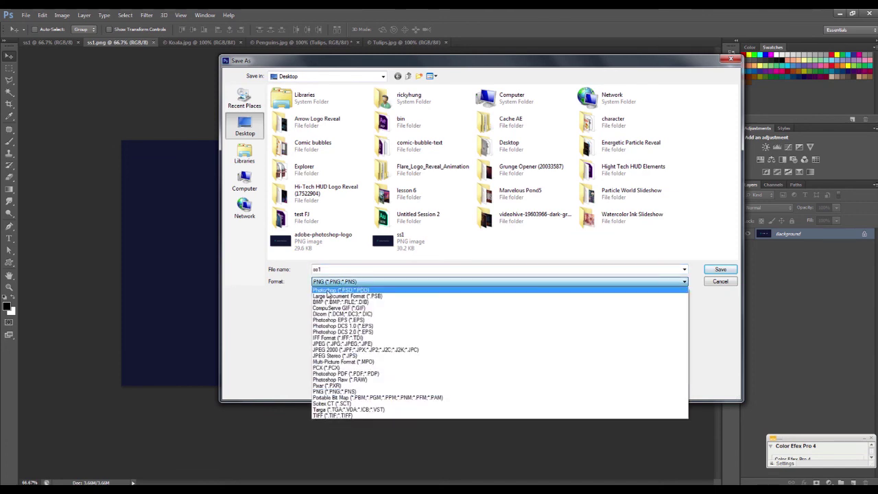
pyautogui.click(328, 291)
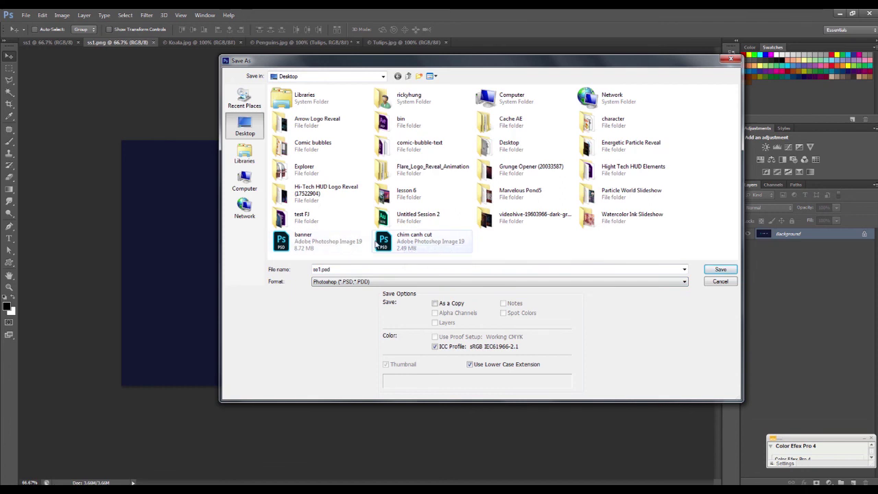
pyautogui.click(336, 269)
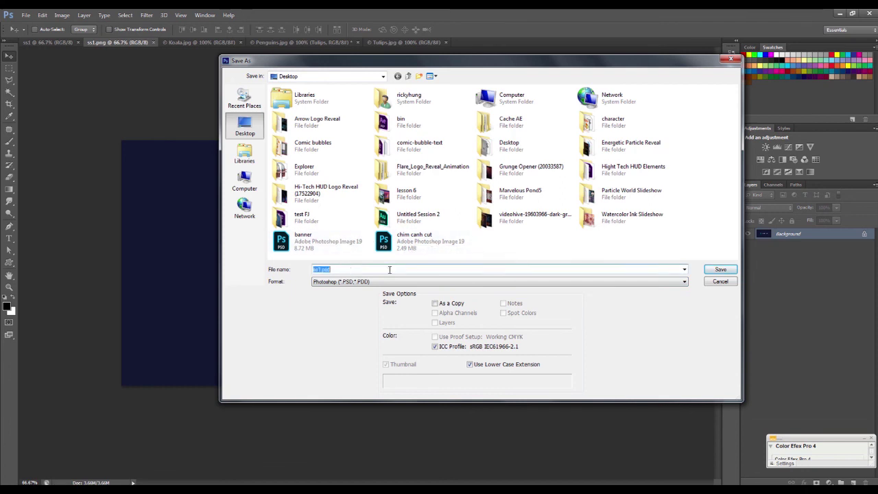
pyautogui.click(715, 270)
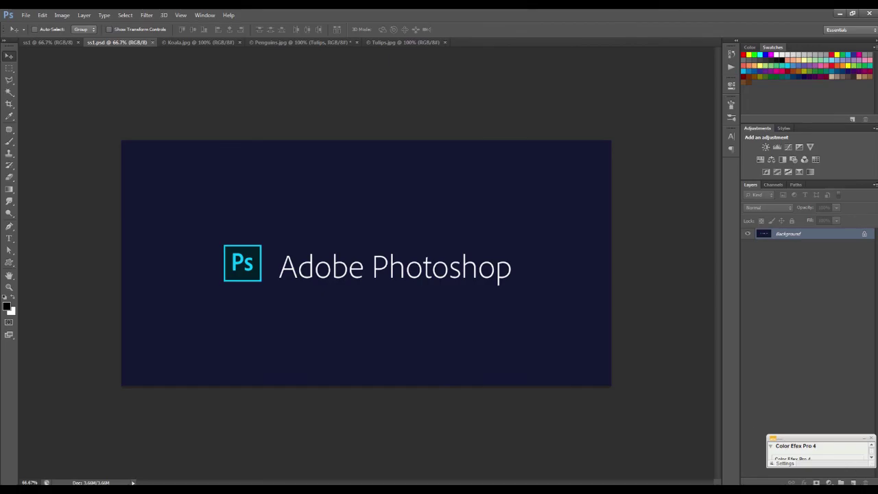
pyautogui.press('super+d')
pyautogui.moveTo(17, 340); pyautogui.dragTo(57, 310)
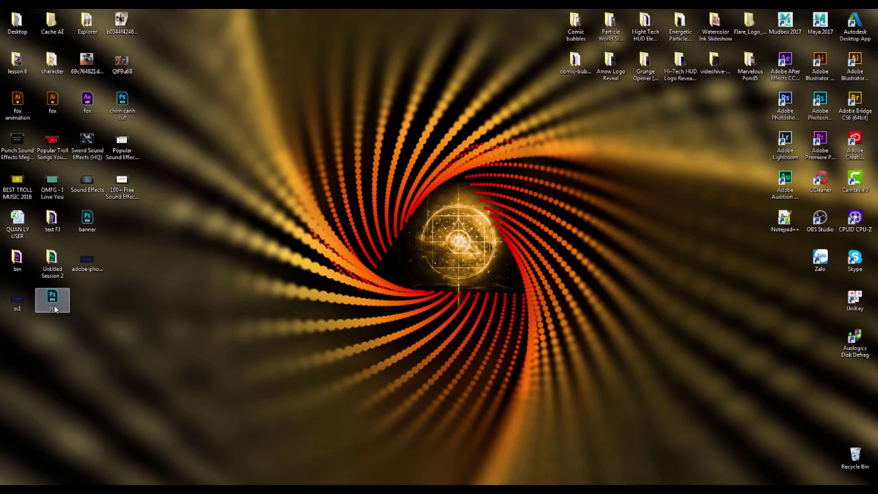
# Step: Deselect the ss1 icon and switch to the Photoshop CS6 Classroom in a Book PDF
pyautogui.click(178, 471)
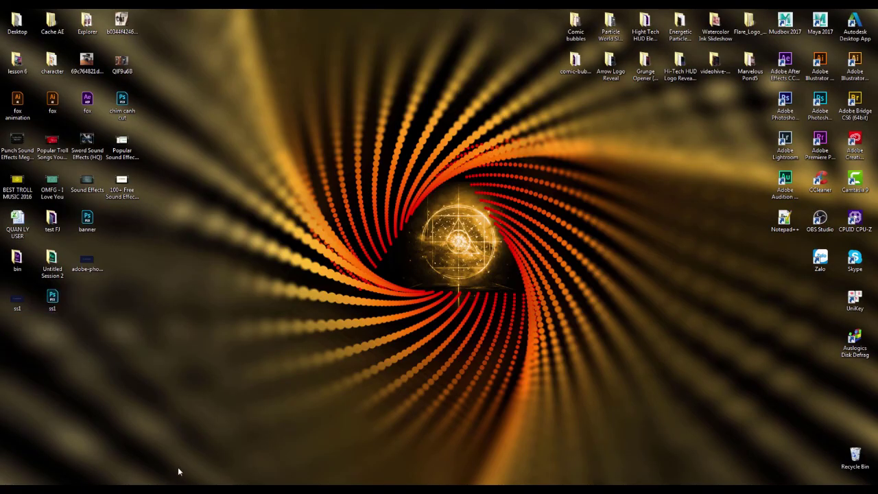
pyautogui.press('super+d')
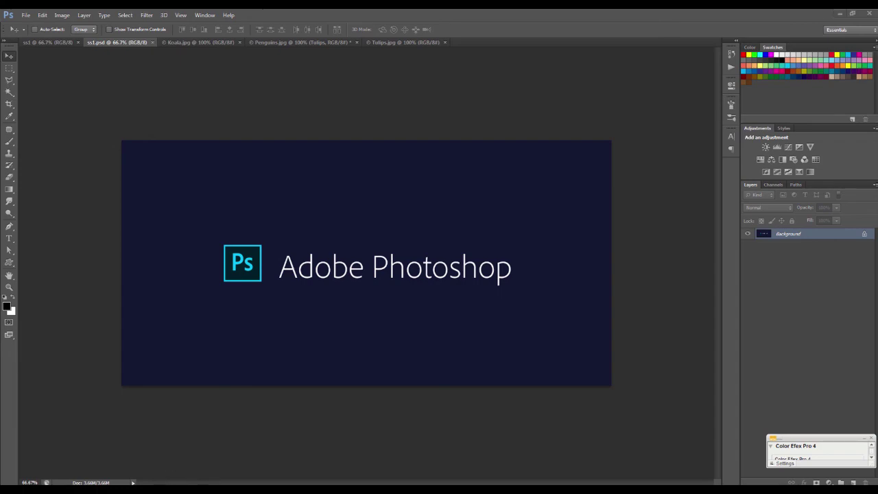
pyautogui.hotkey('alt', 'Tab')
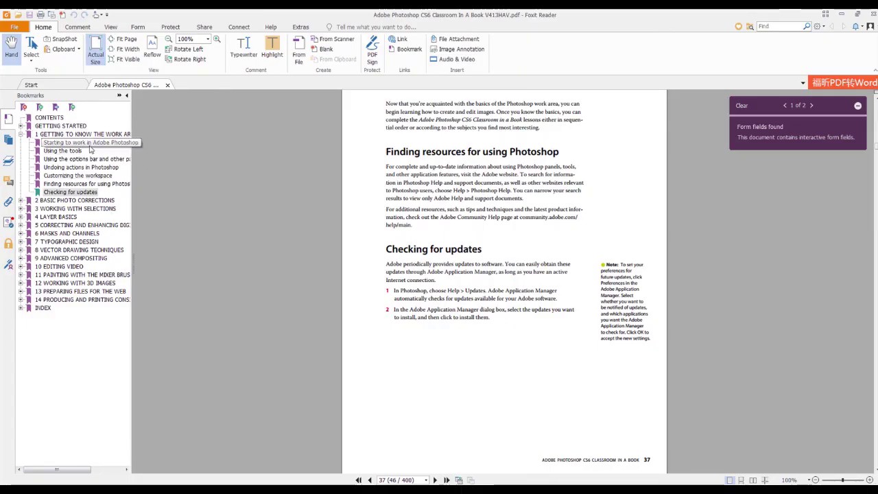
# Step: Jump via chapter 2 bookmarks to Adjusting the color in Camera Raw, showing page 50's slider values
pyautogui.click(25, 135)
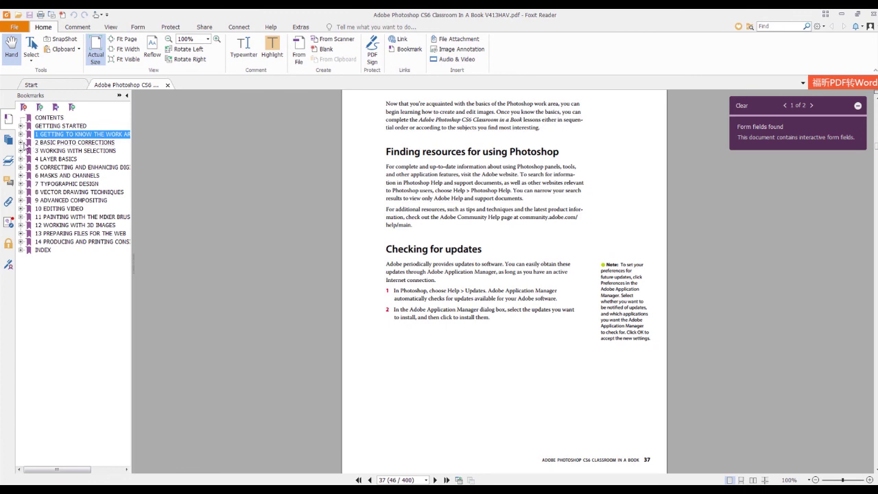
pyautogui.click(21, 143)
pyautogui.click(59, 143)
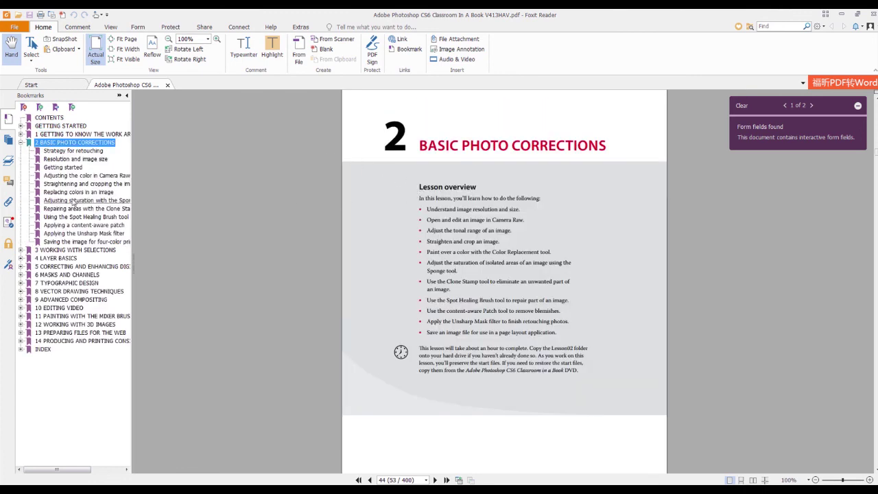
pyautogui.click(70, 160)
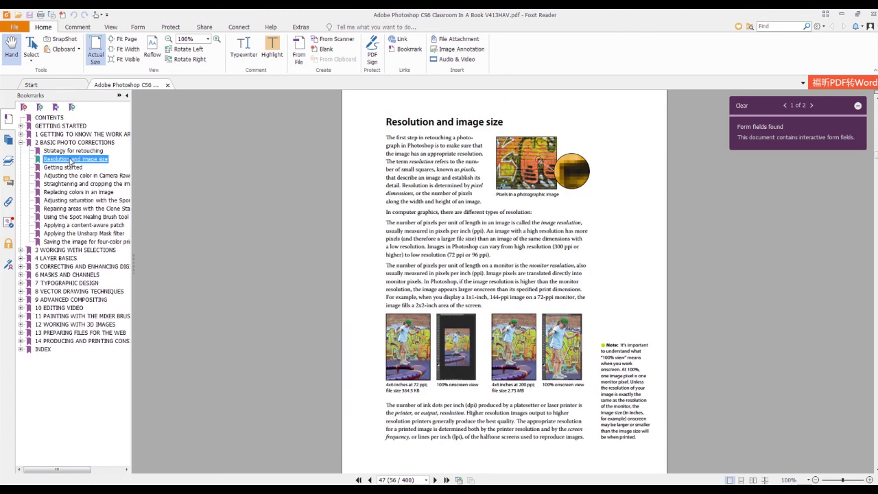
pyautogui.click(72, 175)
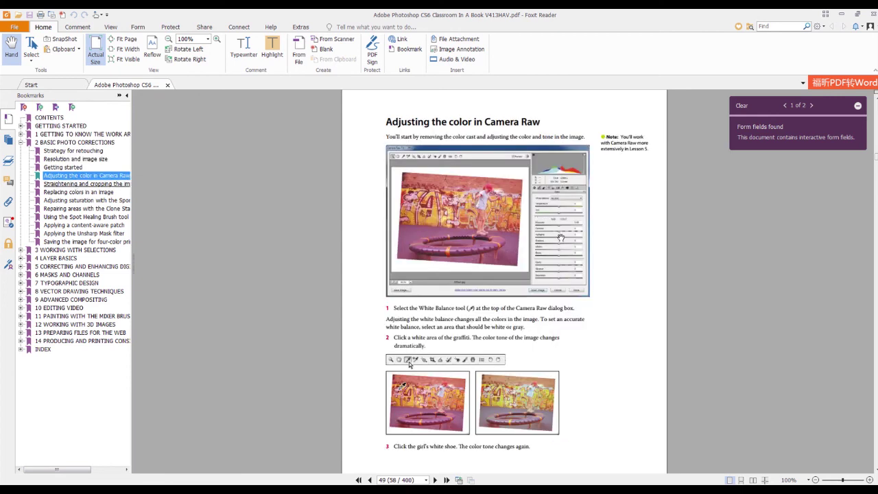
pyautogui.scroll(-2, 559, 251)
pyautogui.scroll(-5, 561, 260)
pyautogui.scroll(3, 561, 261)
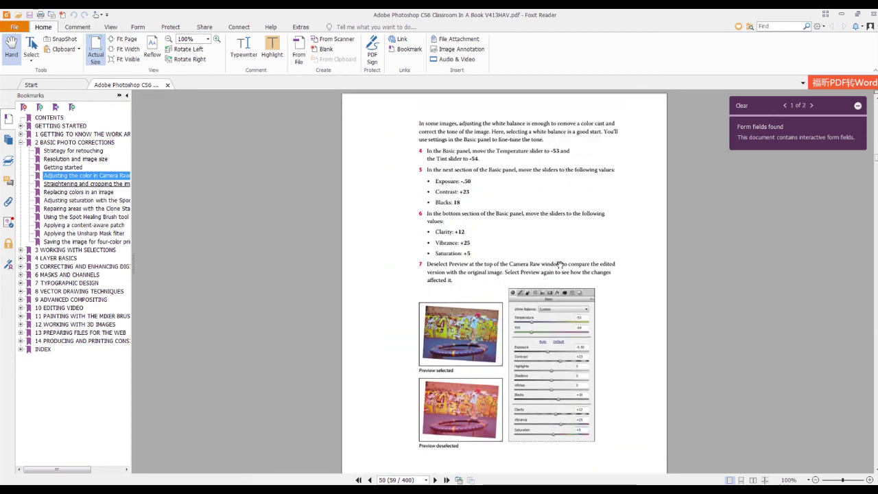
pyautogui.scroll(3, 557, 274)
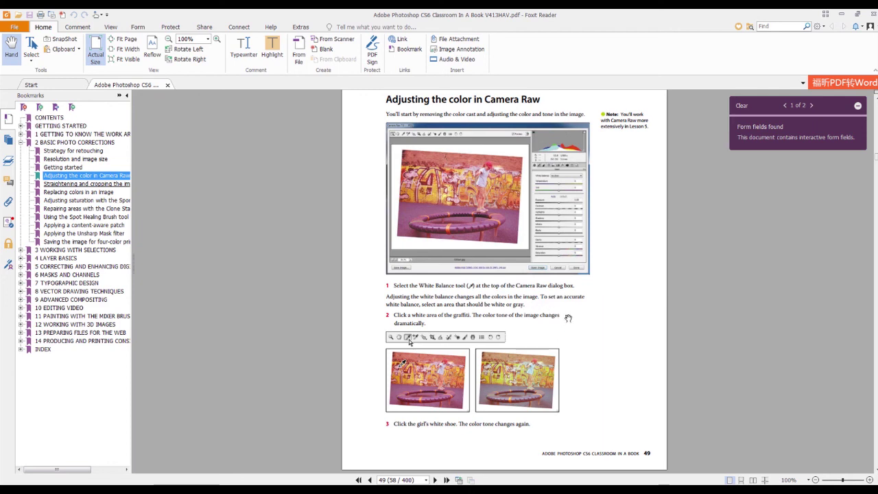
pyautogui.scroll(-2, 554, 296)
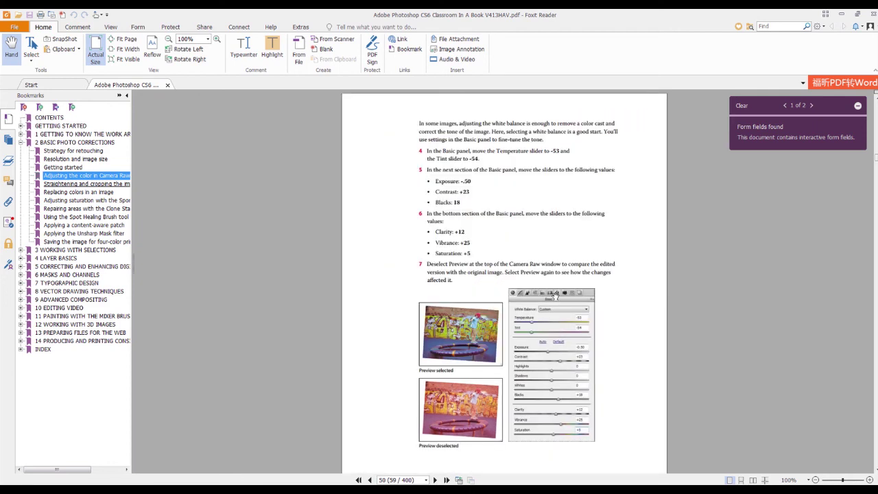
pyautogui.scroll(-1, 554, 296)
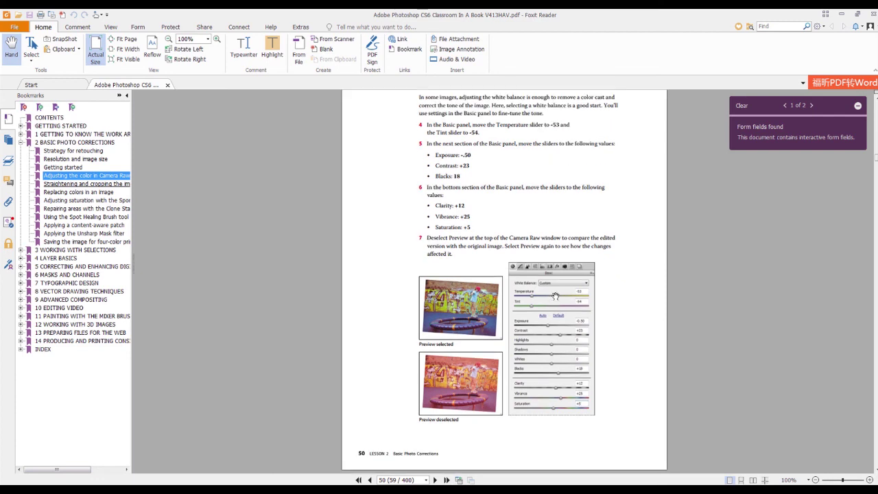